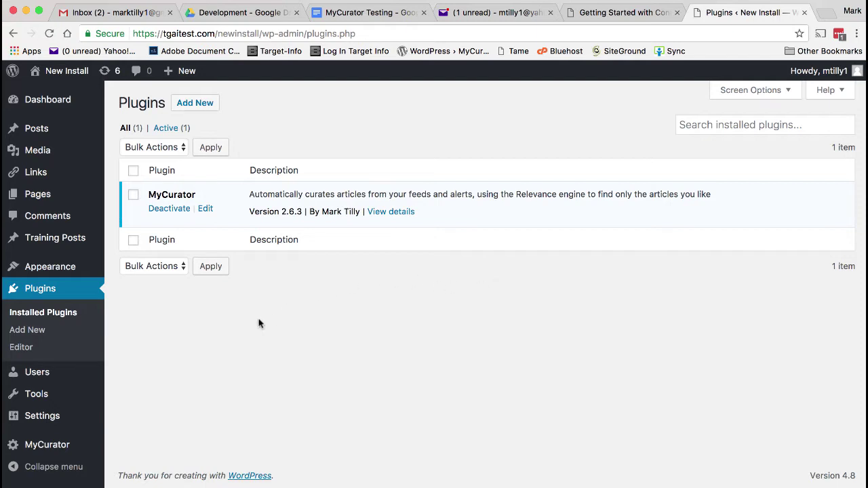
Paste the cloud services API key on the MyCurator Dashboard and validate it to get the plan.
{"action": "mouse_move", "coordinate": [61, 446]}
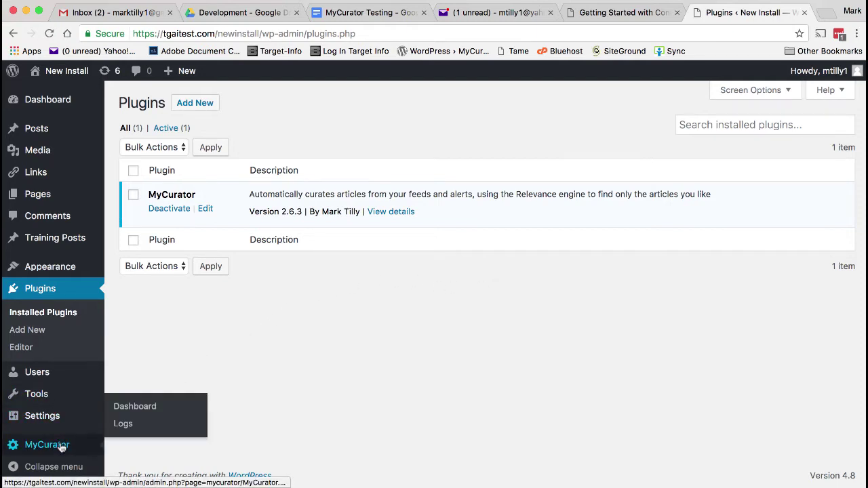
{"action": "left_click", "coordinate": [137, 408]}
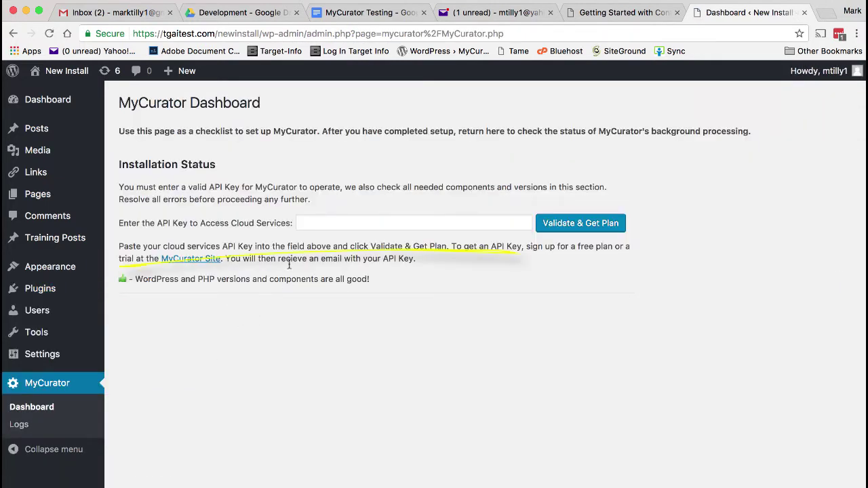
{"action": "left_click", "coordinate": [307, 222]}
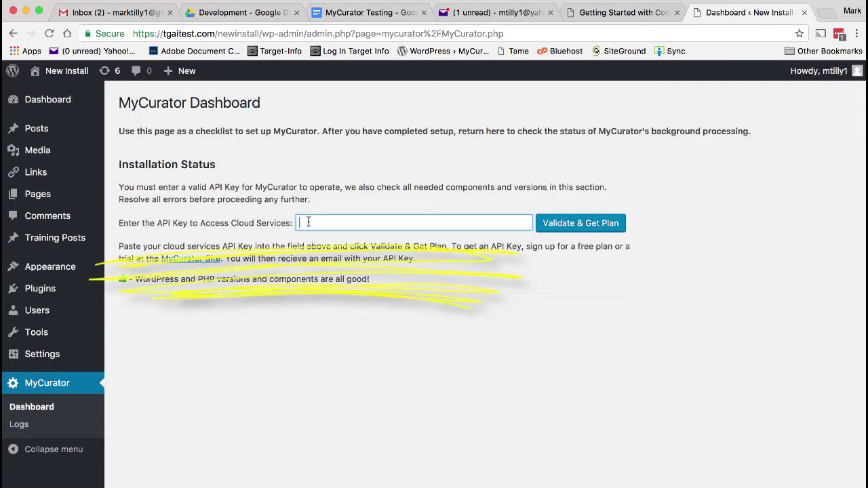
{"action": "key", "text": "super+v"}
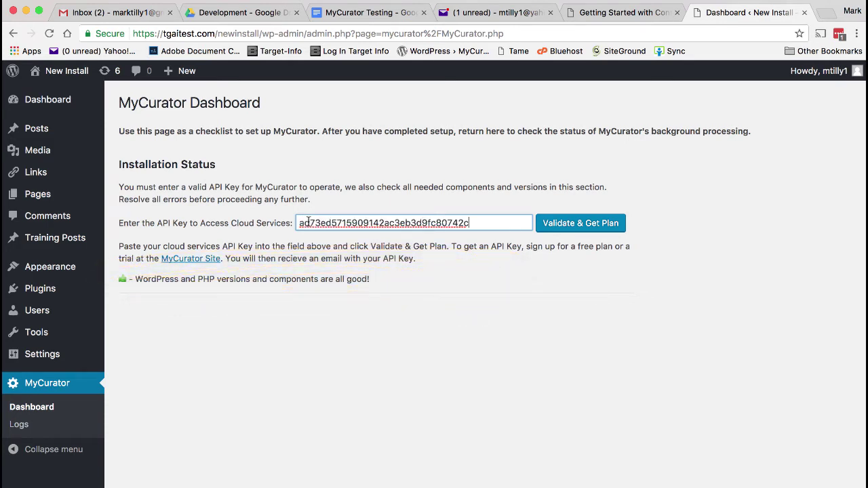
{"action": "left_click", "coordinate": [573, 227]}
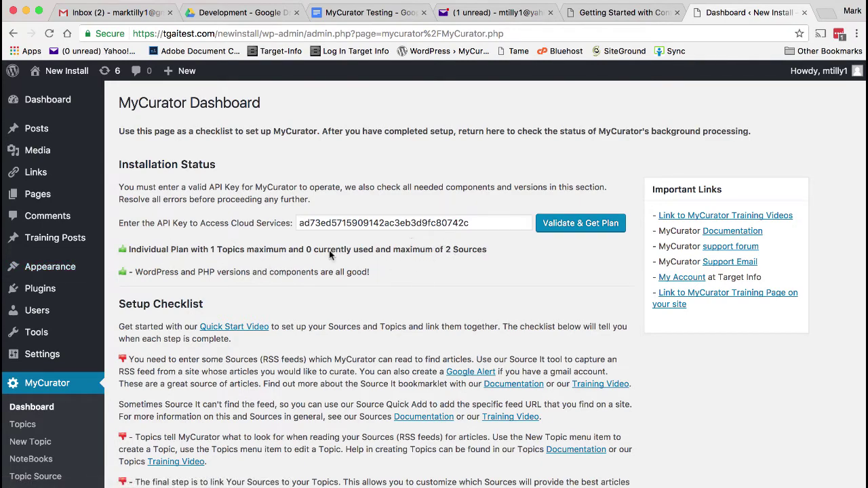
Drag the Get It bookmarklet onto the bookmarks bar, then open the content curation article.
{"action": "scroll", "coordinate": [75, 429], "scroll_direction": "down", "scroll_amount": 1}
{"action": "scroll", "coordinate": [75, 428], "scroll_direction": "down", "scroll_amount": 3}
{"action": "left_click", "coordinate": [42, 433]}
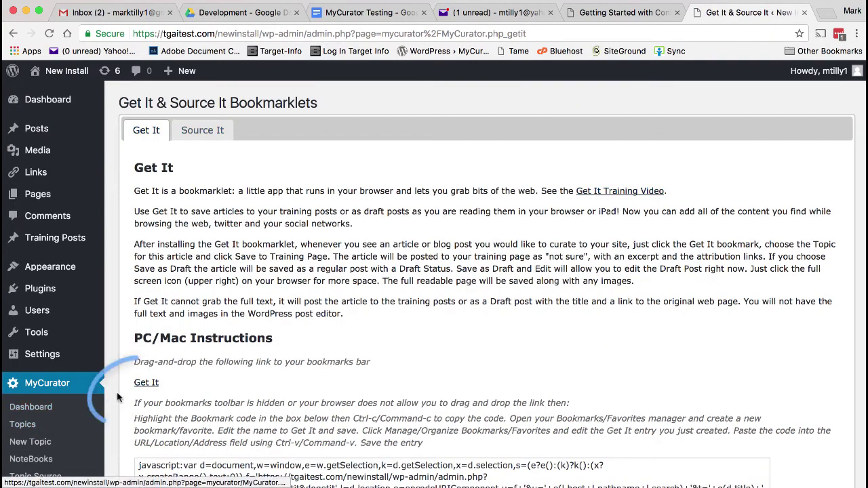
{"action": "left_click", "coordinate": [146, 384]}
{"action": "left_click_drag", "start_coordinate": [147, 385], "coordinate": [522, 47]}
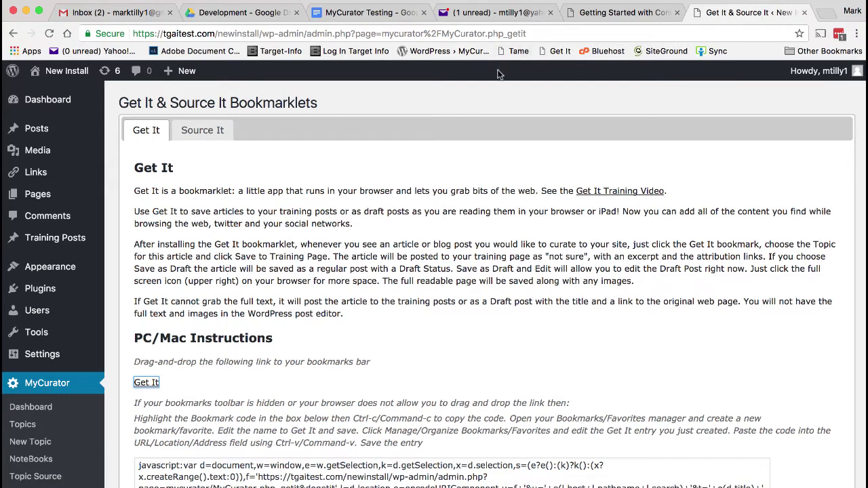
{"action": "left_click", "coordinate": [584, 19]}
Run Get It on the article, keep category Content Curation, and save it as a draft.
{"action": "scroll", "coordinate": [411, 254], "scroll_direction": "up", "scroll_amount": 5}
{"action": "scroll", "coordinate": [410, 384], "scroll_direction": "down", "scroll_amount": 10}
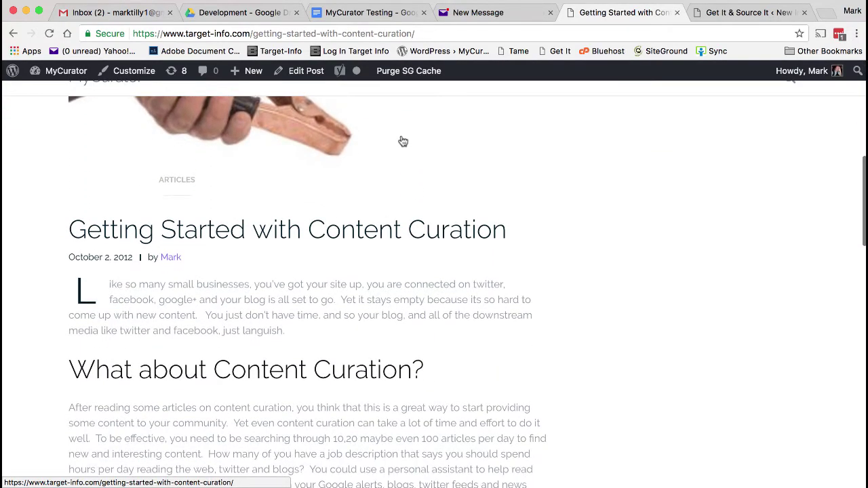
{"action": "left_click", "coordinate": [548, 52]}
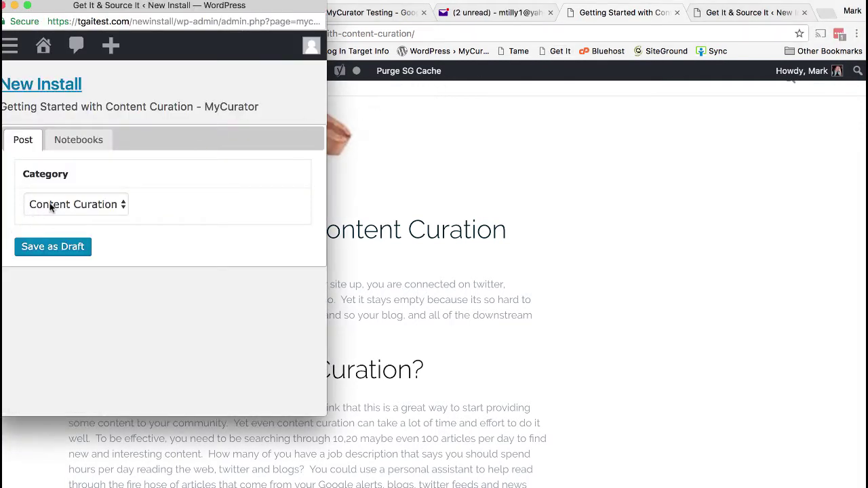
{"action": "left_click", "coordinate": [49, 205]}
{"action": "left_click", "coordinate": [50, 204]}
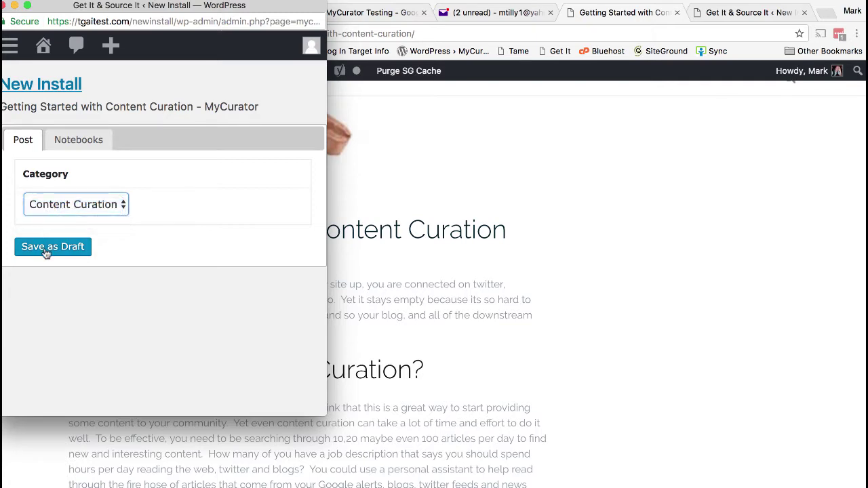
{"action": "left_click", "coordinate": [45, 248]}
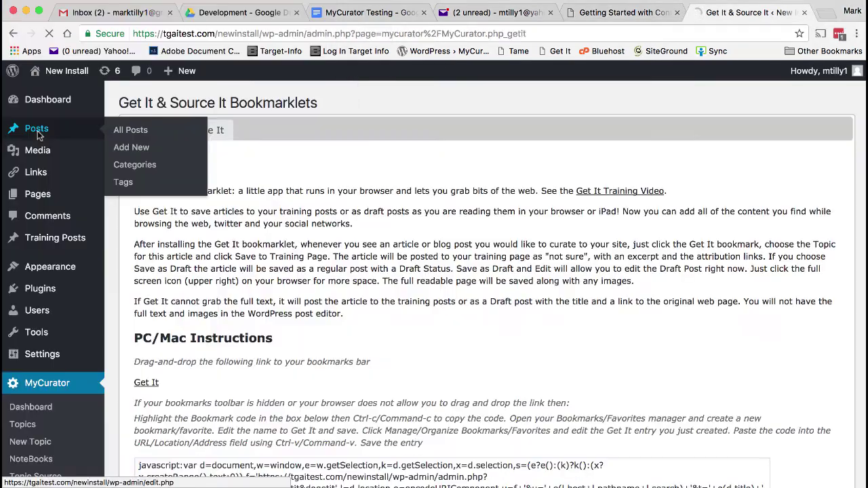
{"action": "left_click", "coordinate": [37, 128]}
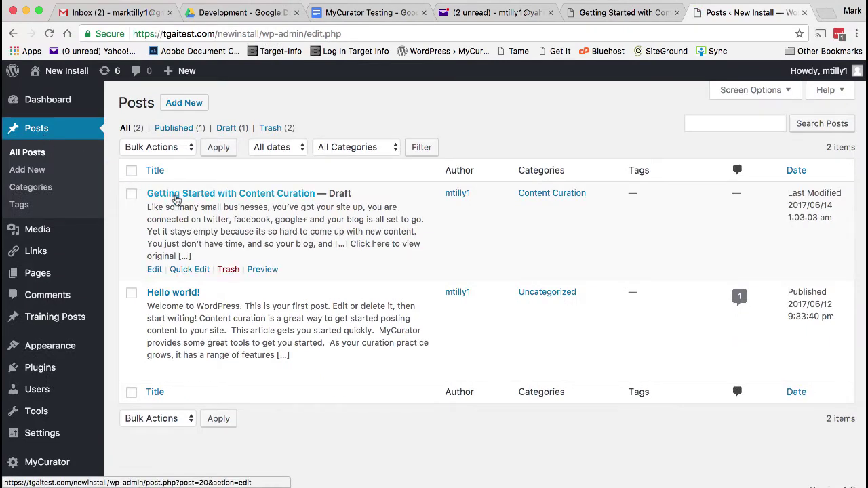
Open the 'Getting Started with Content Curation' draft in Edit Post and review its Saved Page.
{"action": "left_click", "coordinate": [176, 197]}
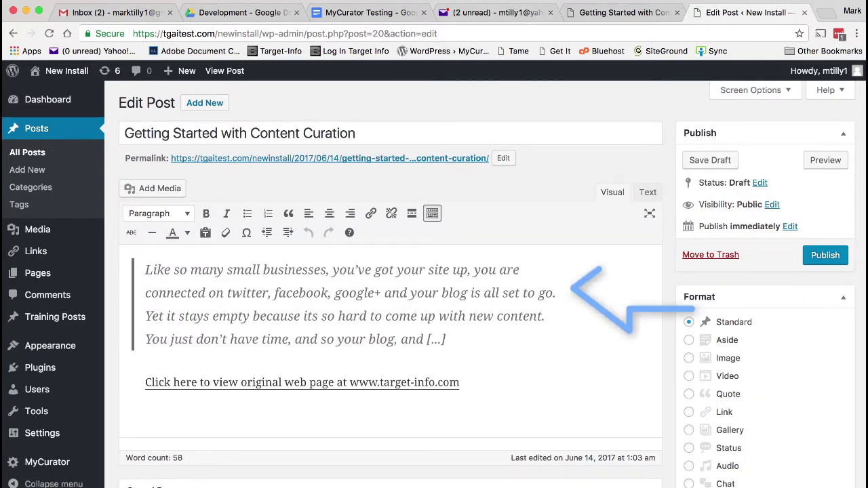
{"action": "left_click", "coordinate": [552, 0]}
{"action": "key", "text": "Escape"}
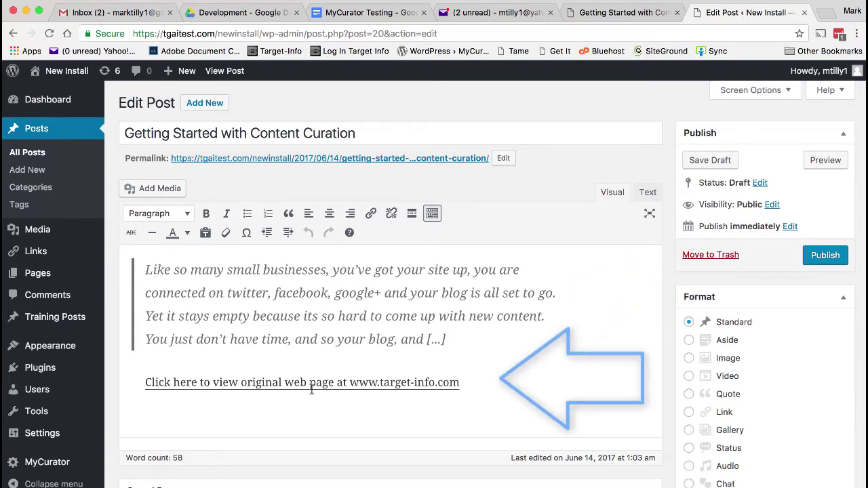
{"action": "scroll", "coordinate": [311, 389], "scroll_direction": "down", "scroll_amount": 10}
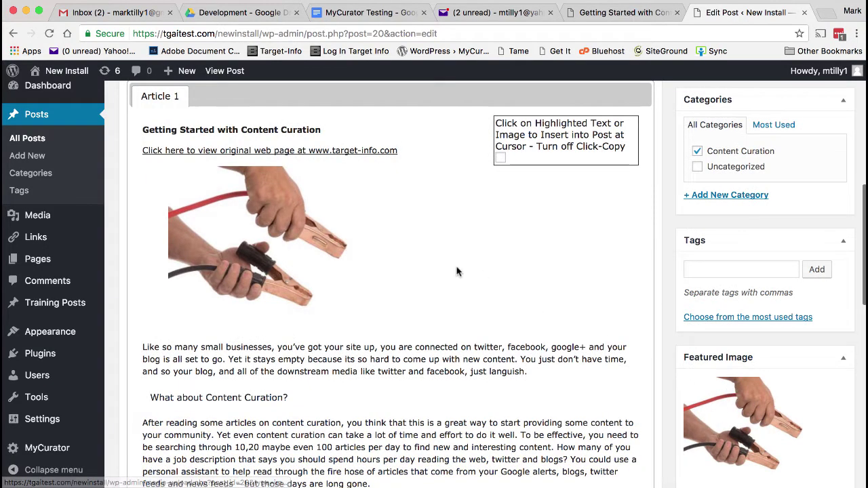
{"action": "scroll", "coordinate": [447, 270], "scroll_direction": "up", "scroll_amount": 10}
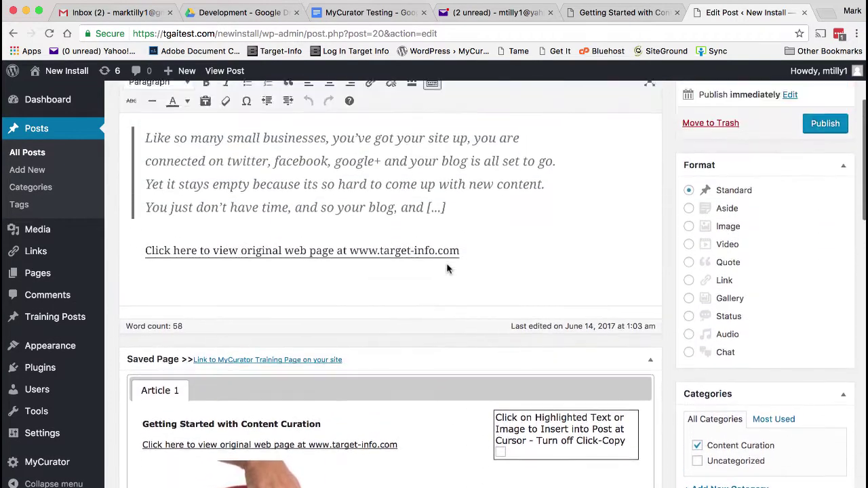
{"action": "scroll", "coordinate": [447, 269], "scroll_direction": "up", "scroll_amount": 3}
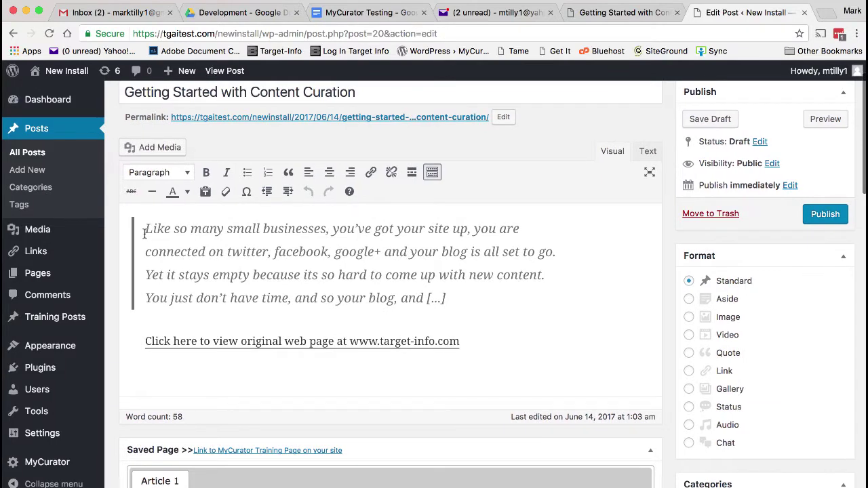
Select the quoted excerpt and replace it with the content-curation paragraph from the Saved Page.
{"action": "left_click_drag", "start_coordinate": [145, 229], "coordinate": [449, 299]}
{"action": "scroll", "coordinate": [449, 299], "scroll_direction": "down", "scroll_amount": 10}
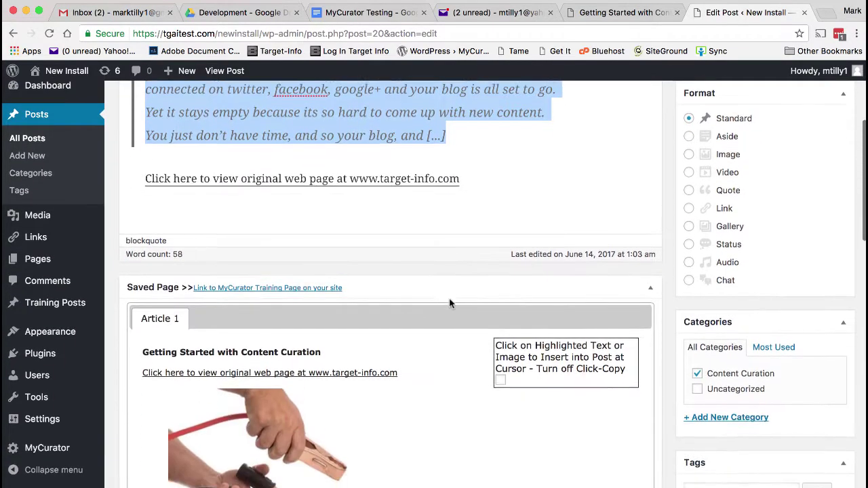
{"action": "scroll", "coordinate": [449, 303], "scroll_direction": "down", "scroll_amount": 6}
{"action": "scroll", "coordinate": [449, 303], "scroll_direction": "down", "scroll_amount": 2}
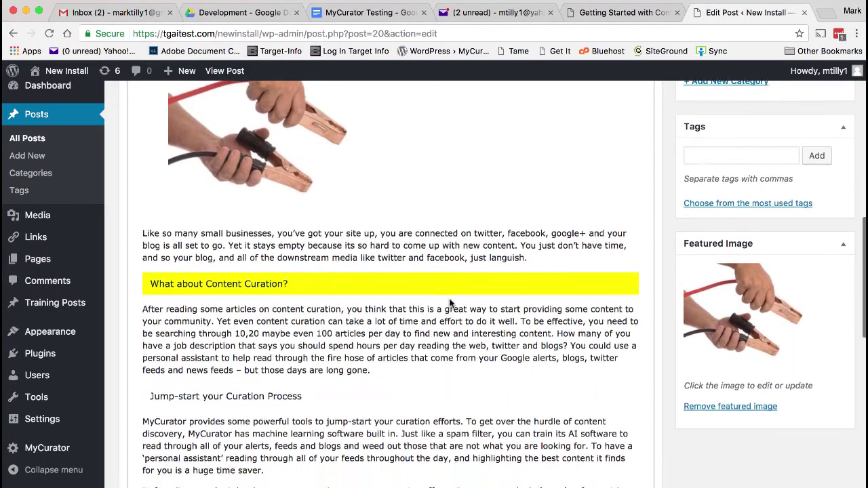
{"action": "scroll", "coordinate": [449, 303], "scroll_direction": "down", "scroll_amount": 9}
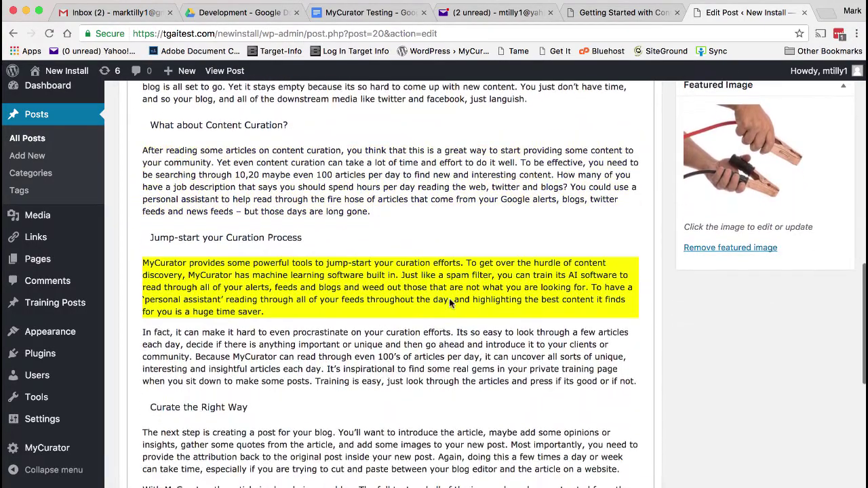
{"action": "scroll", "coordinate": [449, 298], "scroll_direction": "down", "scroll_amount": 3}
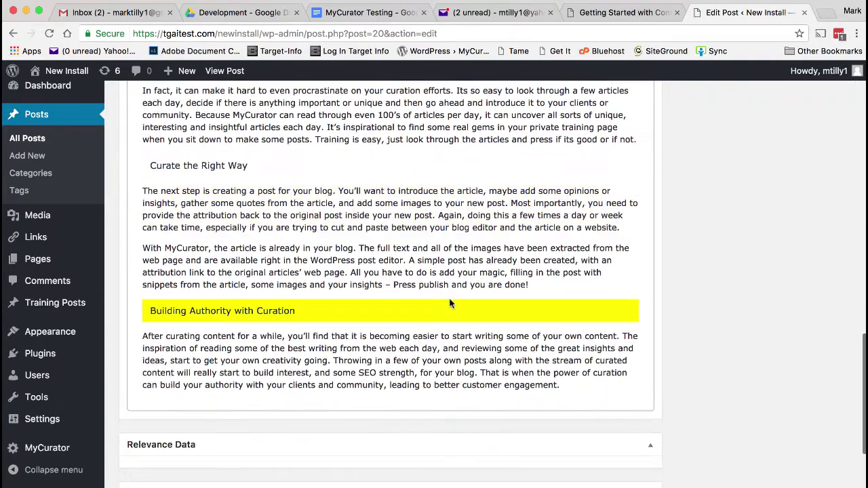
Paste an introductory paragraph above the quote and publish the post.
{"action": "scroll", "coordinate": [449, 298], "scroll_direction": "up", "scroll_amount": 8}
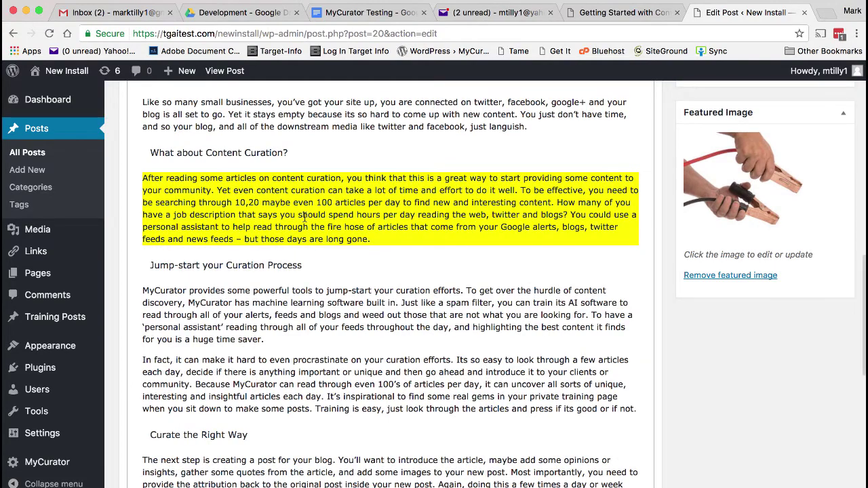
{"action": "scroll", "coordinate": [305, 219], "scroll_direction": "up", "scroll_amount": 4}
{"action": "scroll", "coordinate": [306, 222], "scroll_direction": "up", "scroll_amount": 13}
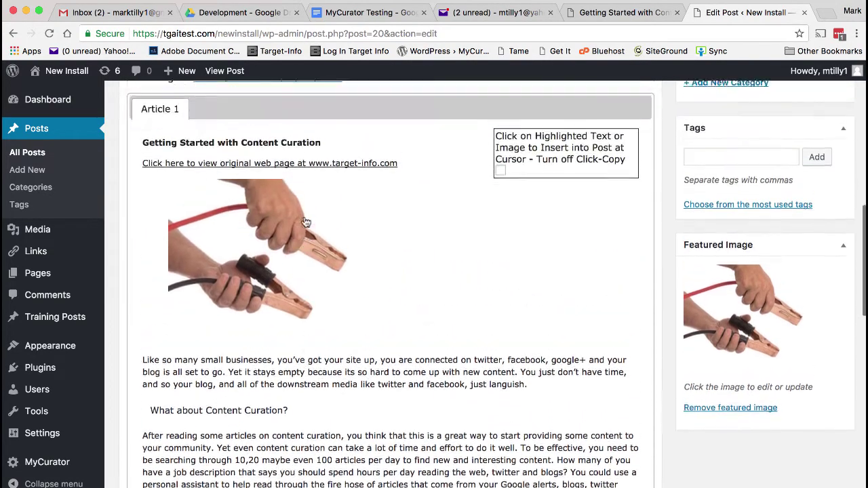
{"action": "scroll", "coordinate": [305, 219], "scroll_direction": "up", "scroll_amount": 6}
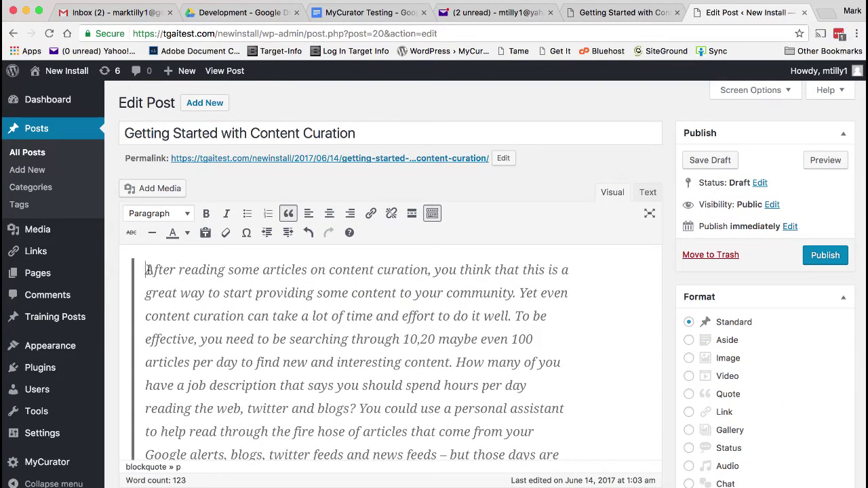
{"action": "type", "text": "Content curation is a great way to get started posting content to your site.  This article gets you started quickly.  MyCurator provides some great tools to get you started.  As your curation practice grows, it has a range of features to make your curation better.  Read the article to get started now."}
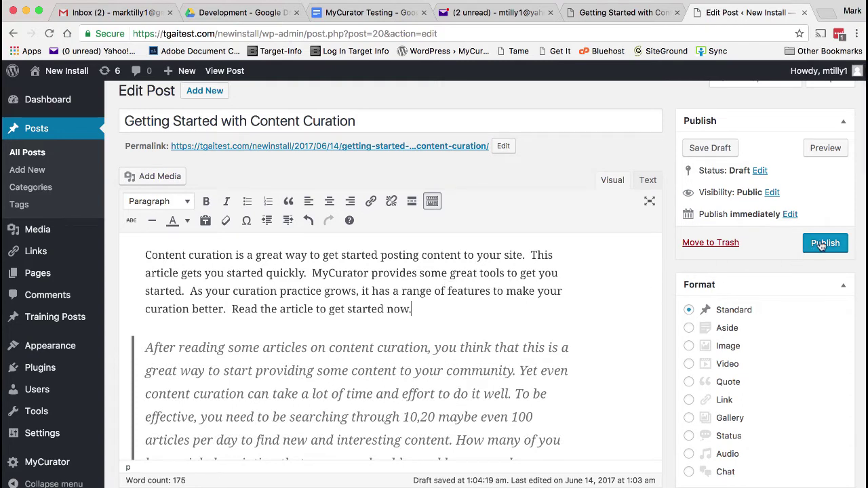
{"action": "left_click", "coordinate": [820, 246]}
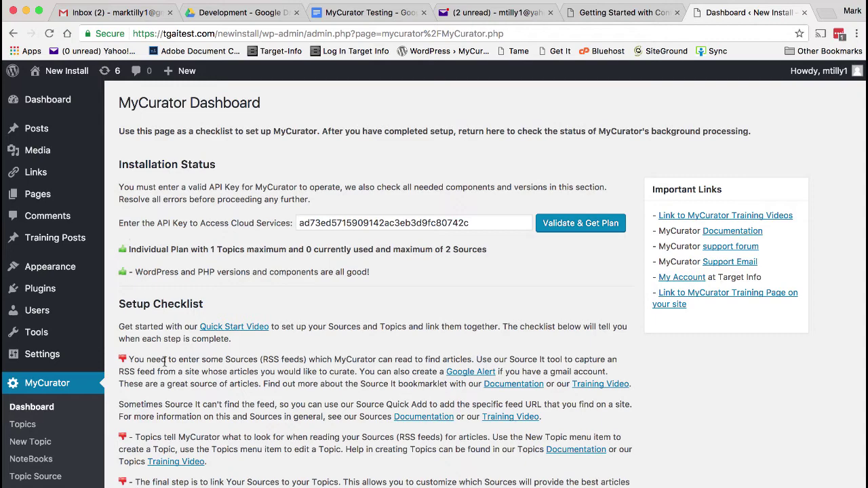
{"action": "scroll", "coordinate": [164, 361], "scroll_direction": "down", "scroll_amount": 2}
{"action": "scroll", "coordinate": [158, 408], "scroll_direction": "down", "scroll_amount": 3}
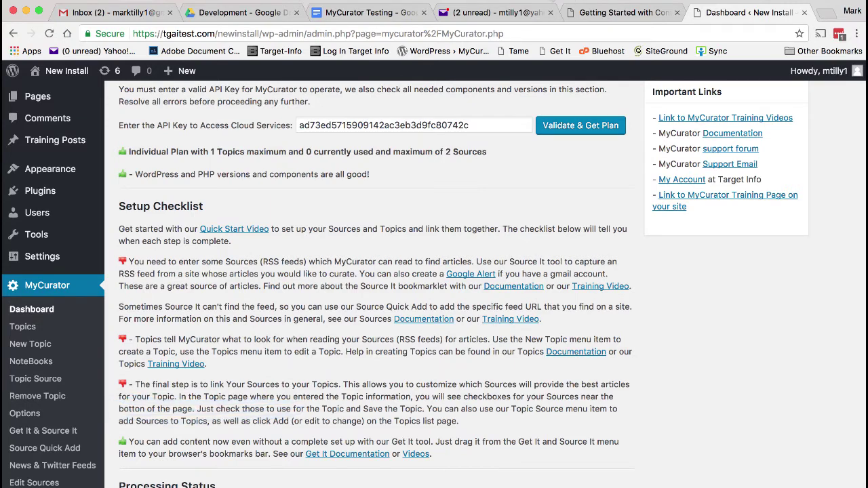
{"action": "left_click", "coordinate": [554, 2]}
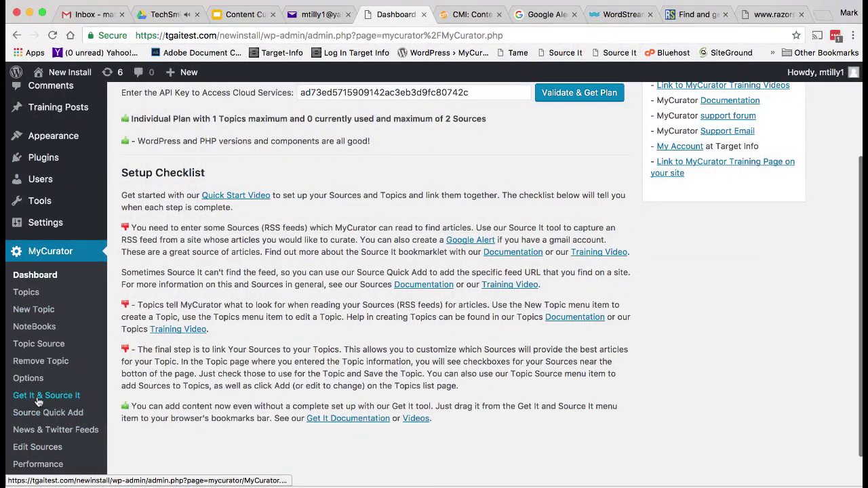
Drag the Source It bookmarklet from the Get It & Source It page onto the bookmarks bar.
{"action": "left_click", "coordinate": [38, 399]}
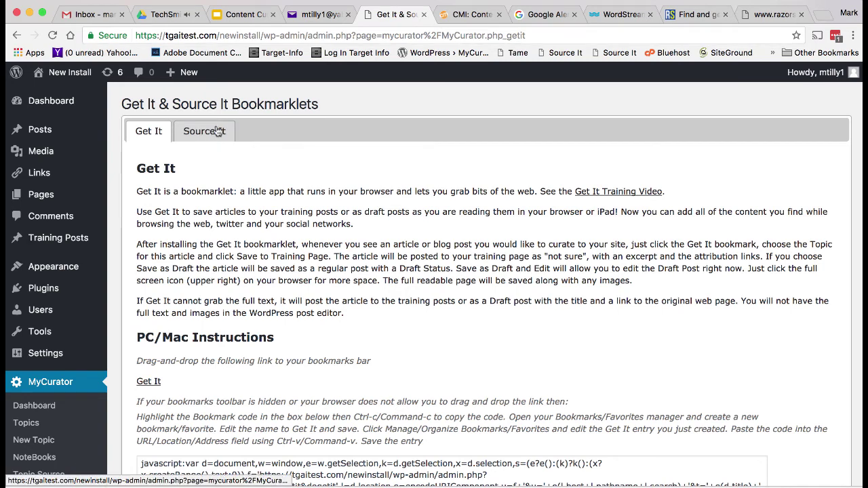
{"action": "left_click", "coordinate": [209, 132]}
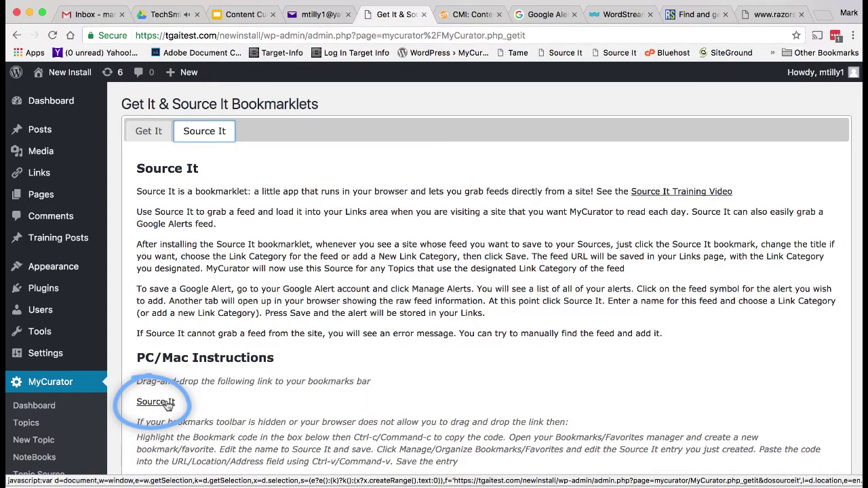
{"action": "left_click_drag", "start_coordinate": [159, 407], "coordinate": [430, 47]}
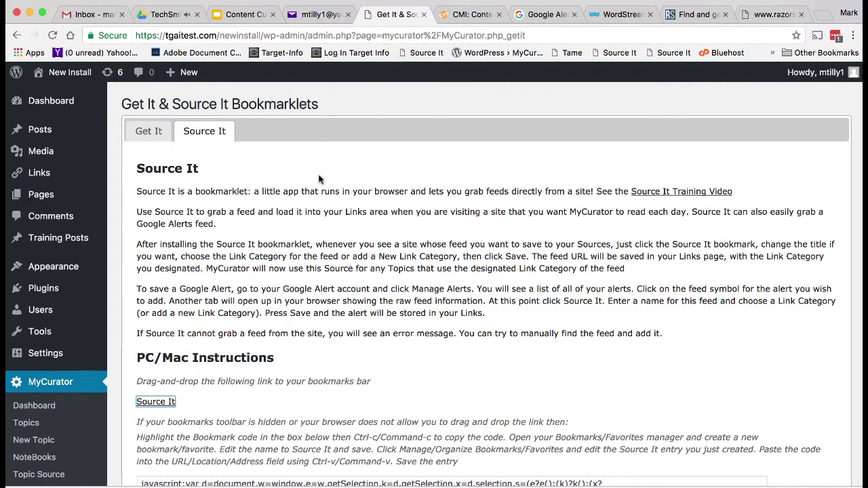
Save the Content Marketing Institute feed via Source It as a new source under Sources.
{"action": "left_click", "coordinate": [453, 18]}
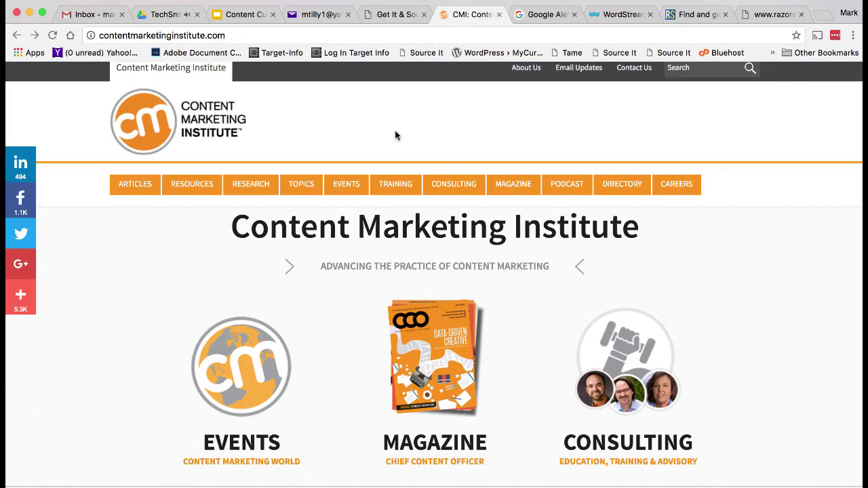
{"action": "left_click", "coordinate": [619, 53]}
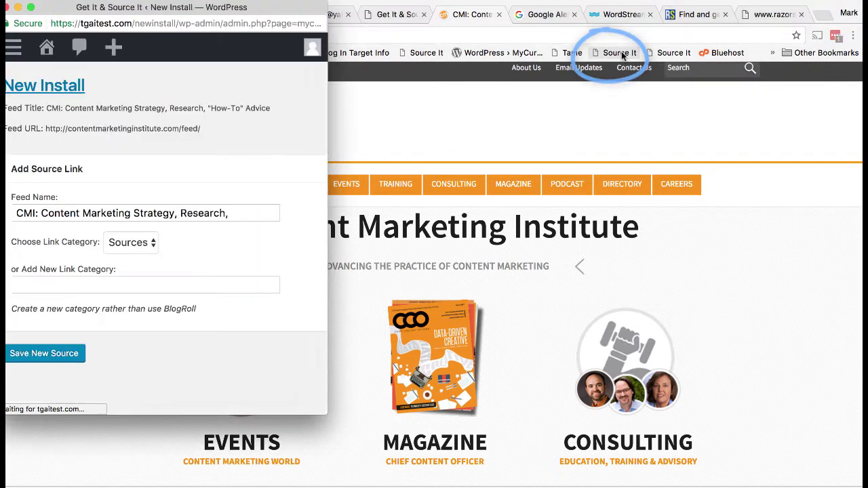
{"action": "left_click", "coordinate": [115, 211]}
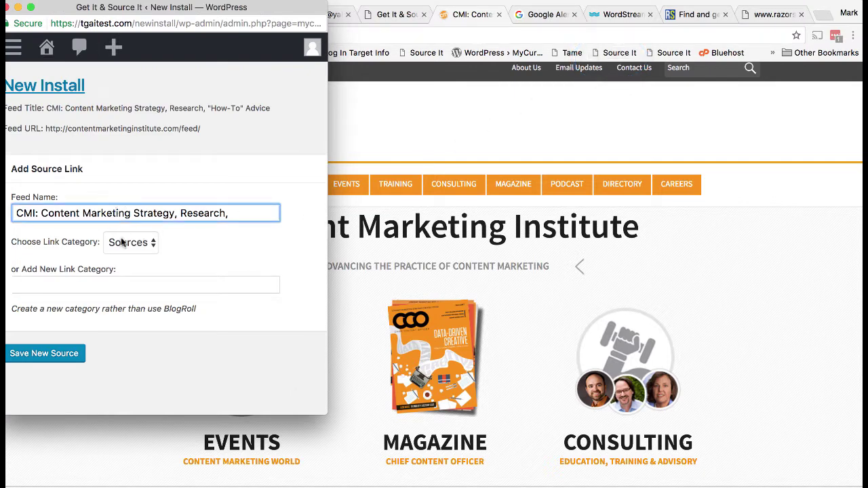
{"action": "left_click", "coordinate": [124, 243]}
{"action": "left_click", "coordinate": [123, 242]}
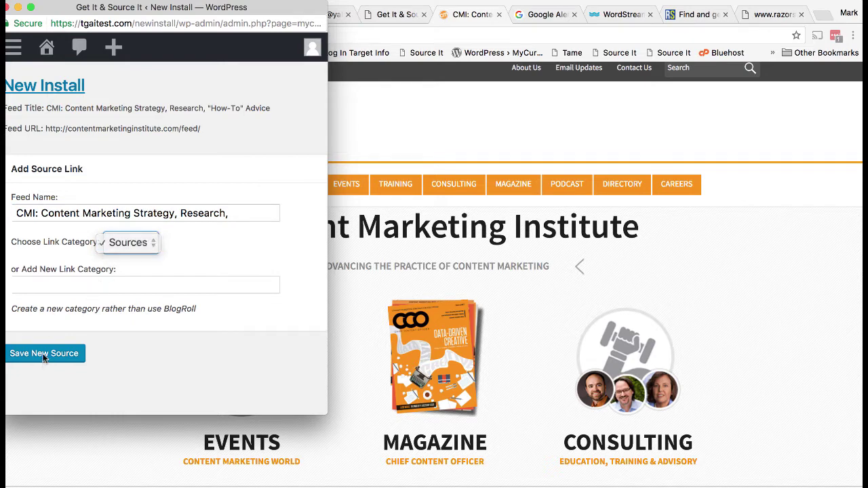
{"action": "left_click", "coordinate": [42, 355]}
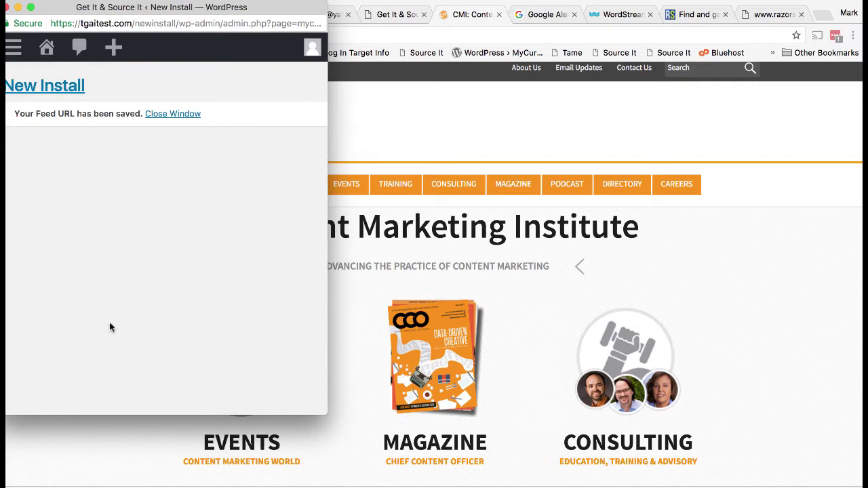
{"action": "left_click", "coordinate": [579, 16]}
{"action": "left_click", "coordinate": [621, 15]}
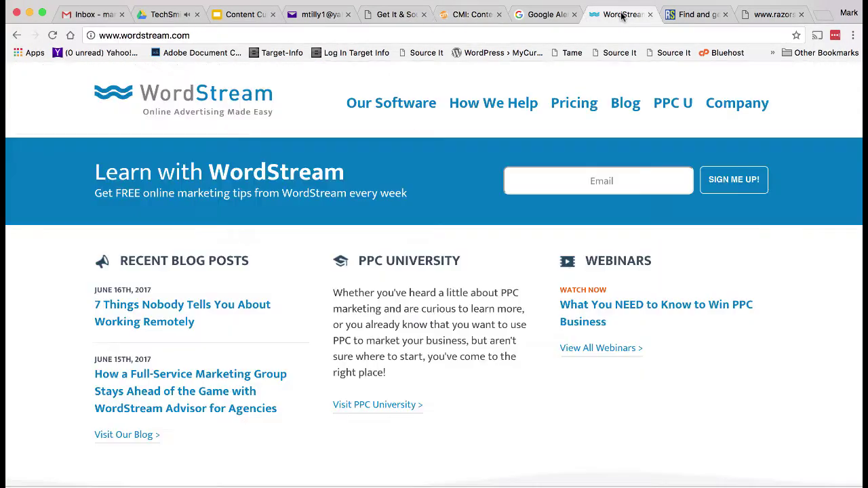
Try Source It on WordStream and the RazorSocial feed, closing both without saving.
{"action": "left_click", "coordinate": [613, 53]}
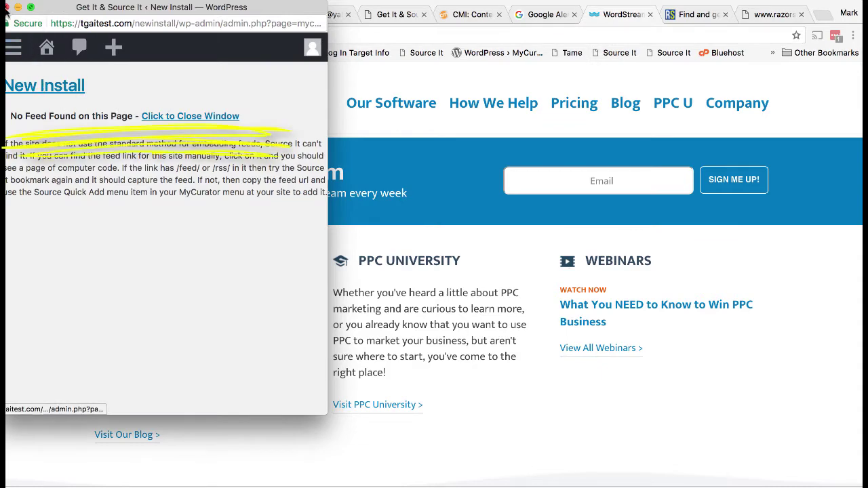
{"action": "left_click", "coordinate": [7, 8]}
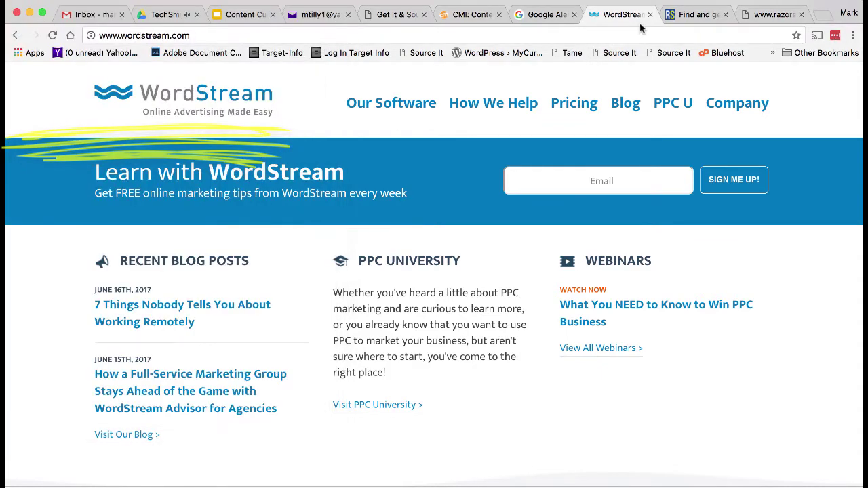
{"action": "left_click", "coordinate": [695, 18]}
{"action": "left_click", "coordinate": [804, 455]}
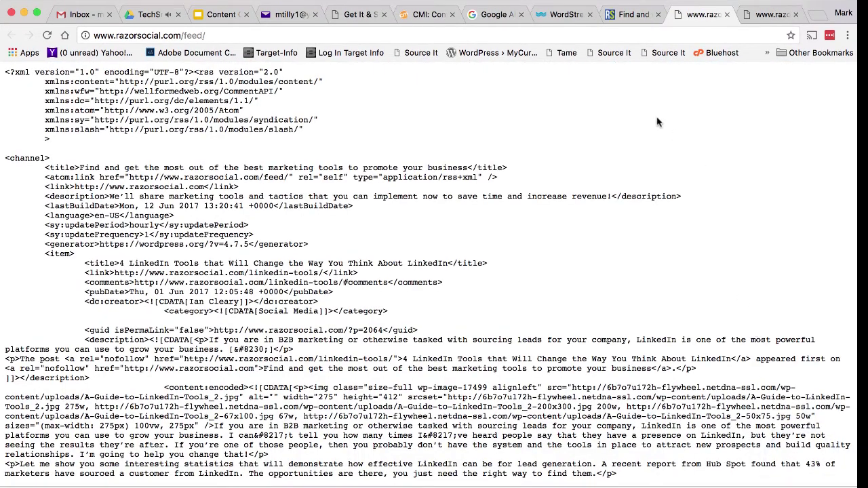
{"action": "left_click", "coordinate": [615, 54]}
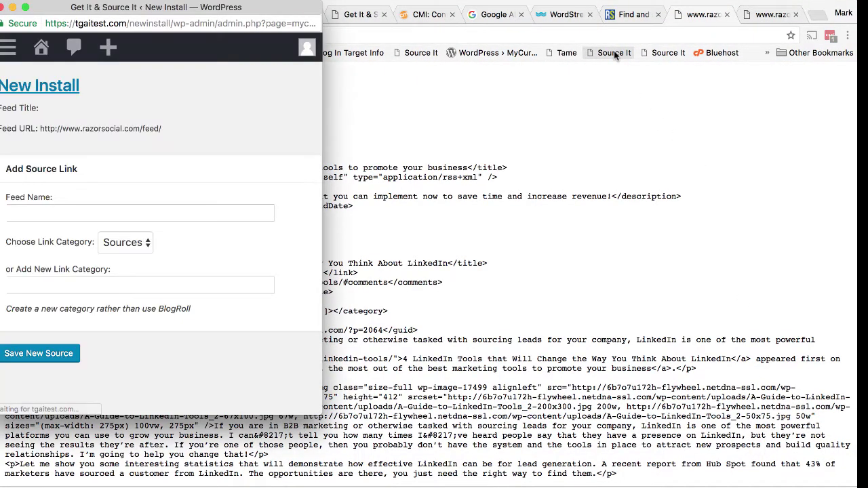
{"action": "left_click", "coordinate": [51, 213]}
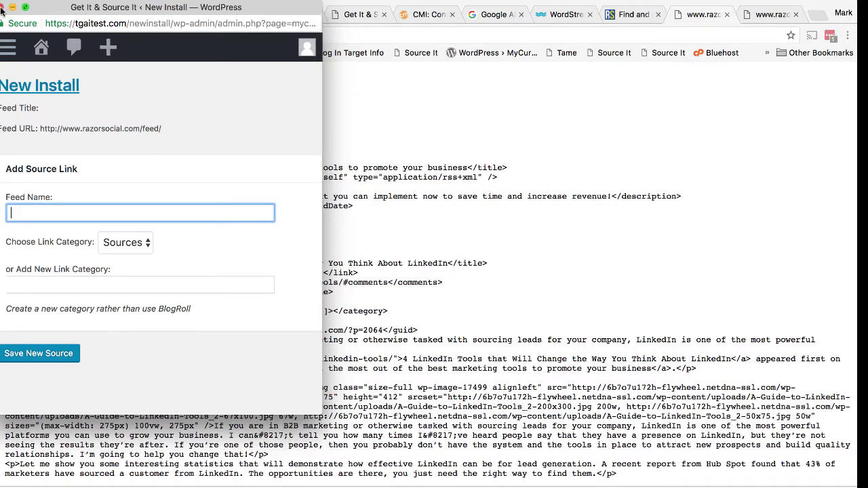
{"action": "left_click", "coordinate": [2, 8]}
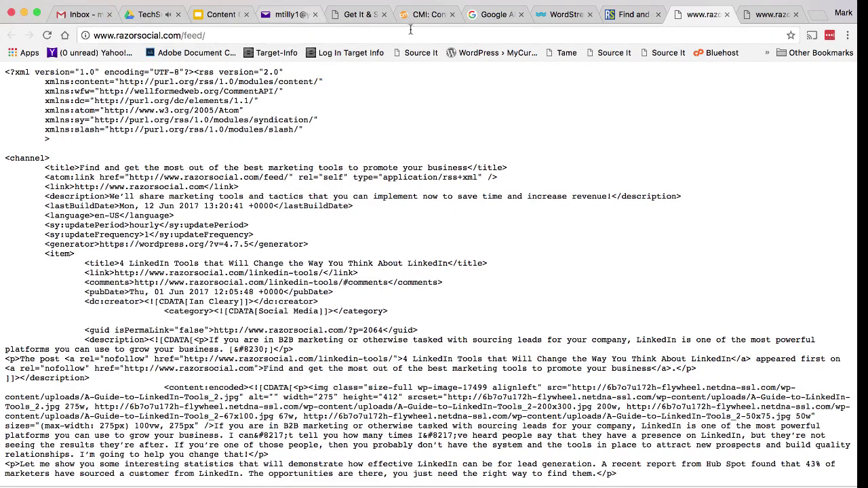
Save the Google Alerts 'content curation' RSS feed via Source It as new source 'Alert'.
{"action": "left_click", "coordinate": [483, 19]}
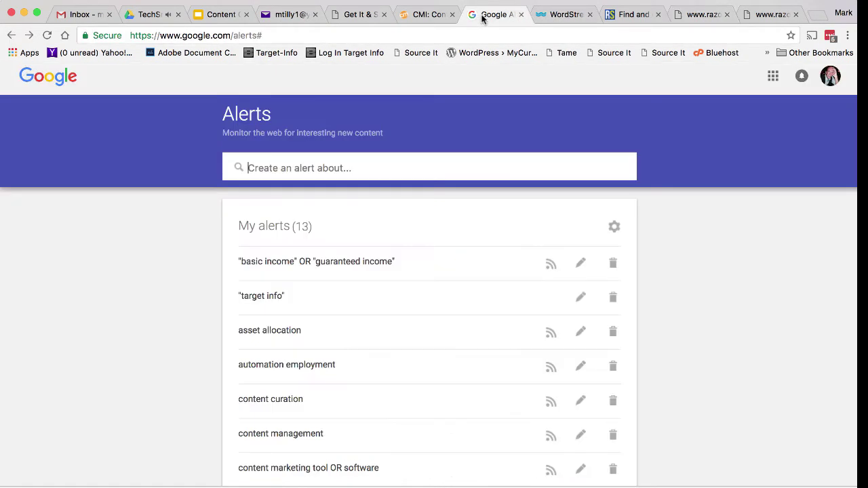
{"action": "left_click", "coordinate": [551, 403]}
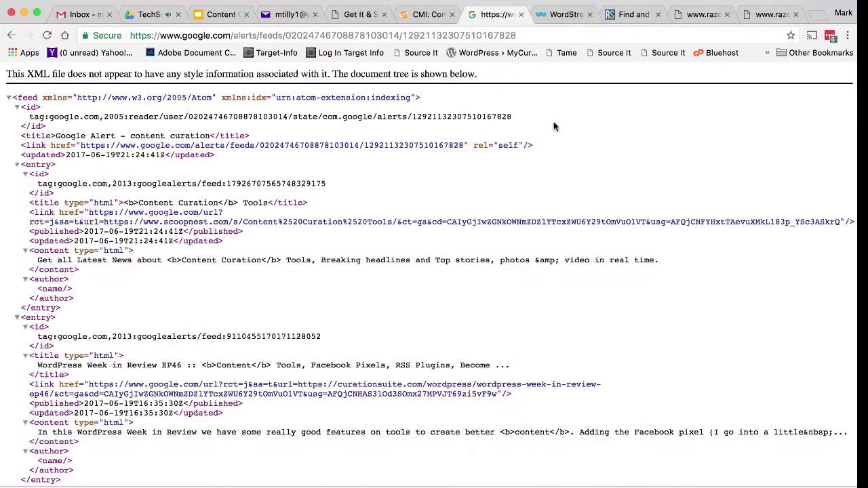
{"action": "left_click", "coordinate": [610, 53]}
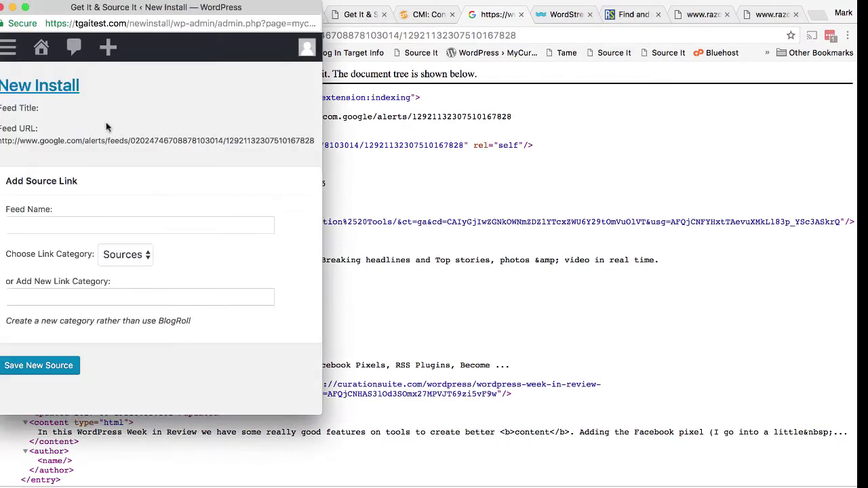
{"action": "left_click", "coordinate": [75, 224]}
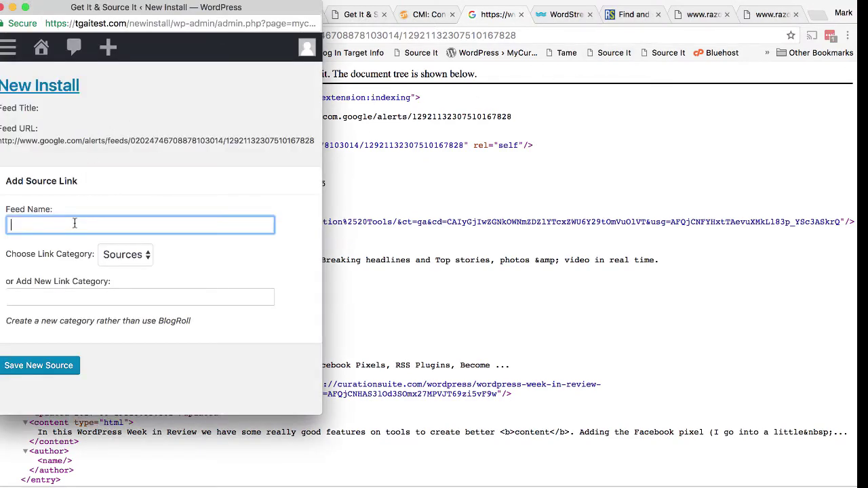
{"action": "type", "text": "Alert"}
{"action": "left_click", "coordinate": [60, 366]}
Start a new topic named 'Content Curation' with required search term 'cura'.
{"action": "left_click", "coordinate": [360, 15]}
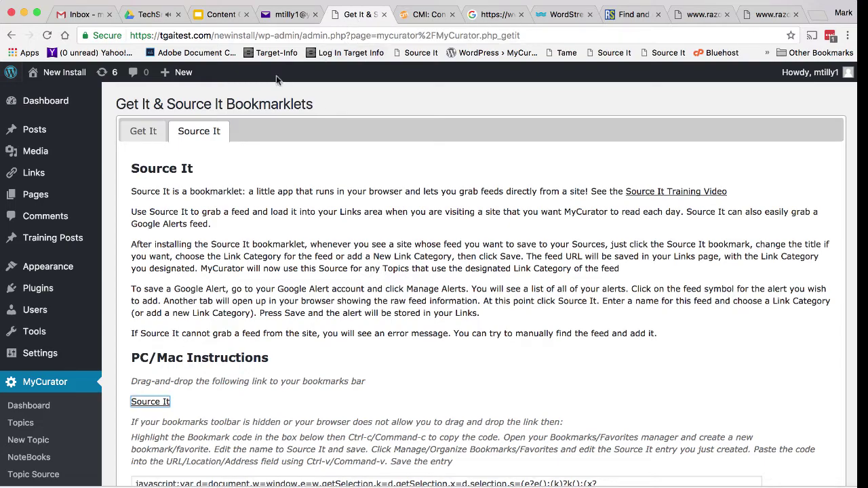
{"action": "scroll", "coordinate": [142, 326], "scroll_direction": "down", "scroll_amount": 5}
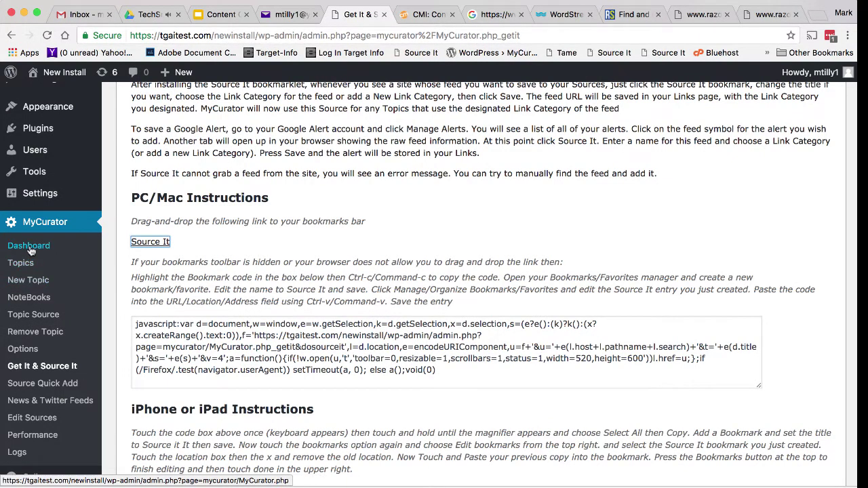
{"action": "left_click", "coordinate": [28, 283]}
{"action": "left_click", "coordinate": [285, 194]}
{"action": "type", "text": "Content"}
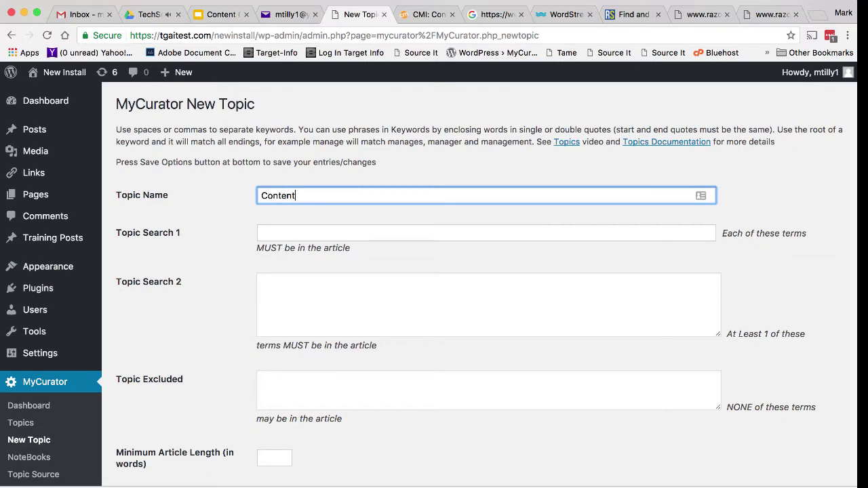
{"action": "type", "text": " Curation"}
{"action": "left_click", "coordinate": [261, 233]}
{"action": "type", "text": "curat"}
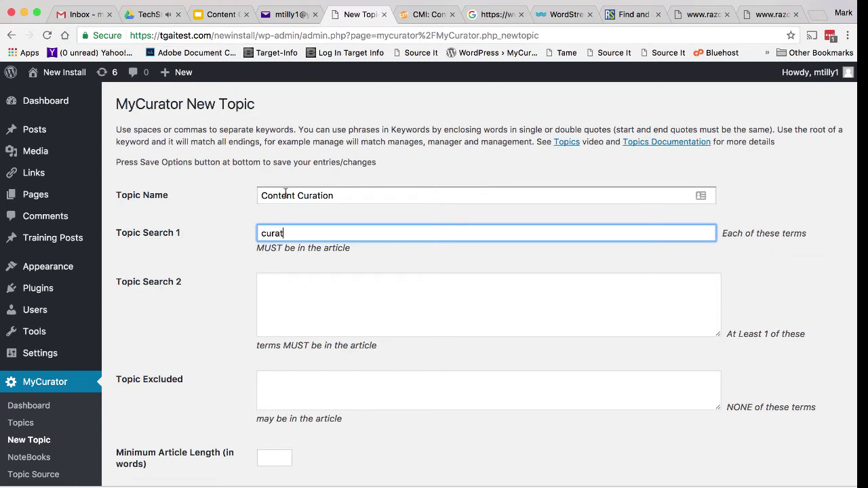
Enter Search 2 keywords content marketing seo "social media", dropping the mistyped analytics term.
{"action": "left_click", "coordinate": [279, 284]}
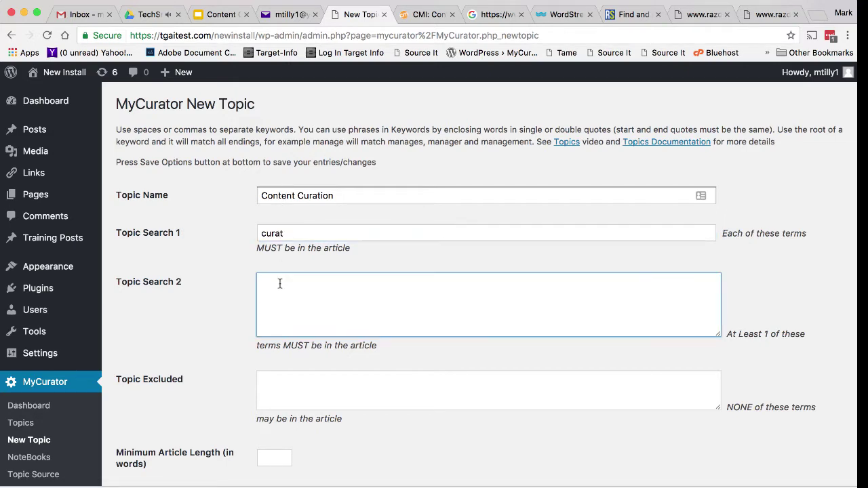
{"action": "type", "text": "content marketing "}
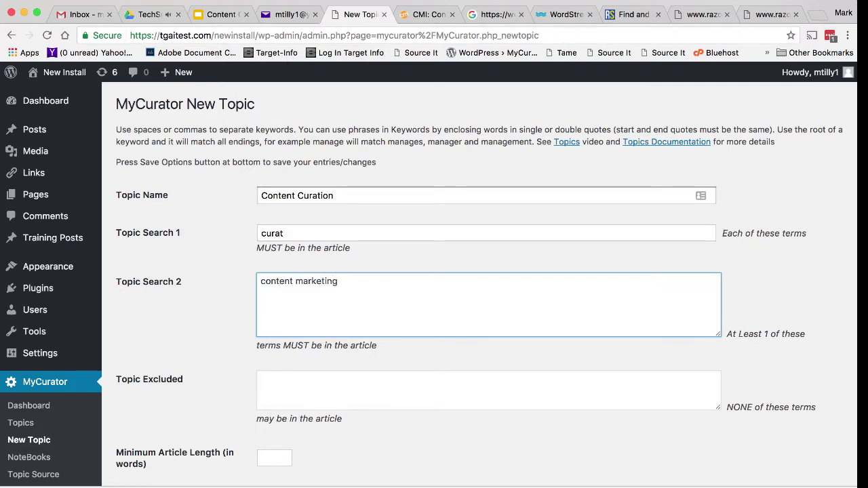
{"action": "type", "text": "seo"}
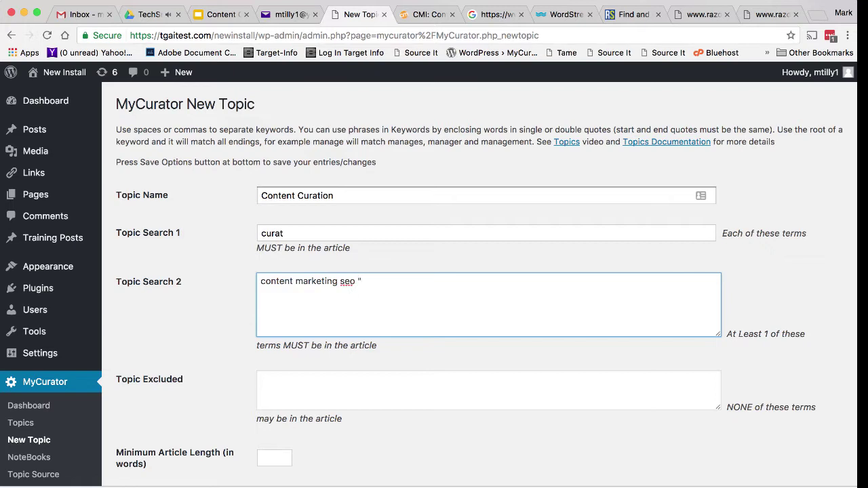
{"action": "type", "text": "\"analytics"}
{"action": "key", "text": "BackSpace"}
{"action": "key", "text": "BackSpace"}
{"action": "key", "text": "BackSpace"}
{"action": "key", "text": "BackSpace"}
{"action": "key", "text": "BackSpace"}
{"action": "key", "text": "BackSpace"}
{"action": "key", "text": "BackSpace"}
{"action": "key", "text": "BackSpace"}
{"action": "type", "text": "social media"}
Enter 50 as the topic's Minimum Article Length.
{"action": "scroll", "coordinate": [242, 417], "scroll_direction": "down", "scroll_amount": 5}
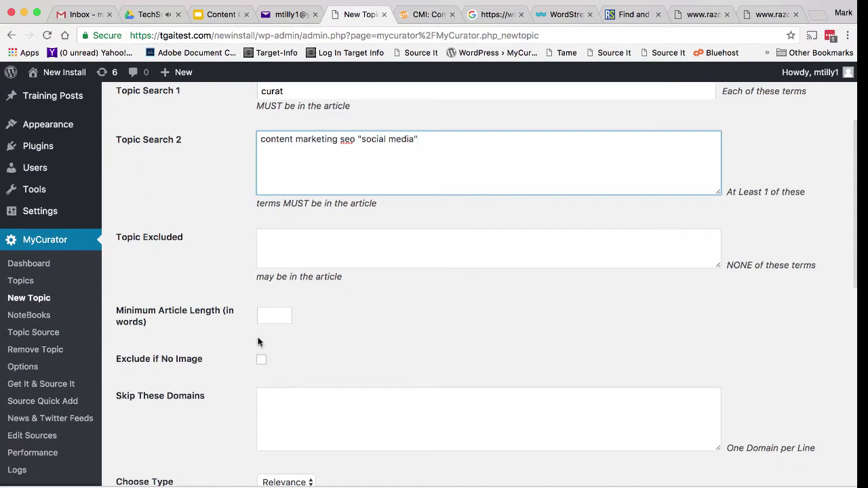
{"action": "left_click", "coordinate": [269, 326]}
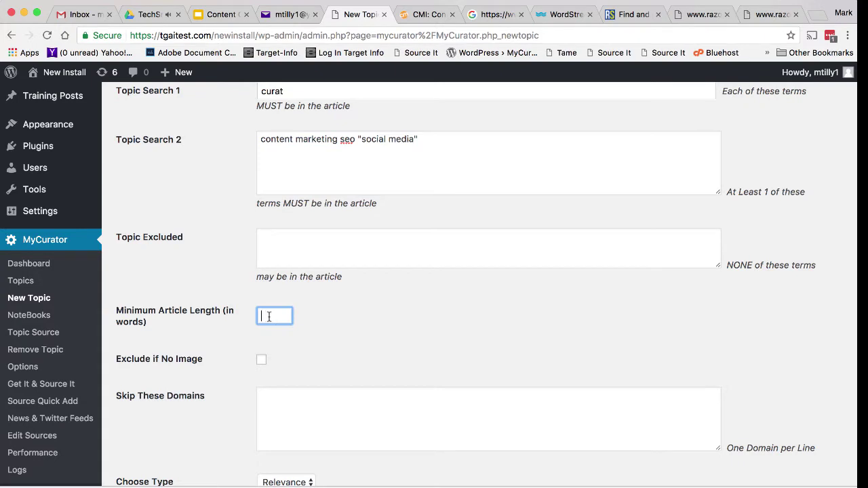
{"action": "type", "text": "50"}
Keep Curation selected as the topic's Assign to Category choice.
{"action": "scroll", "coordinate": [433, 284], "scroll_direction": "down", "scroll_amount": 4}
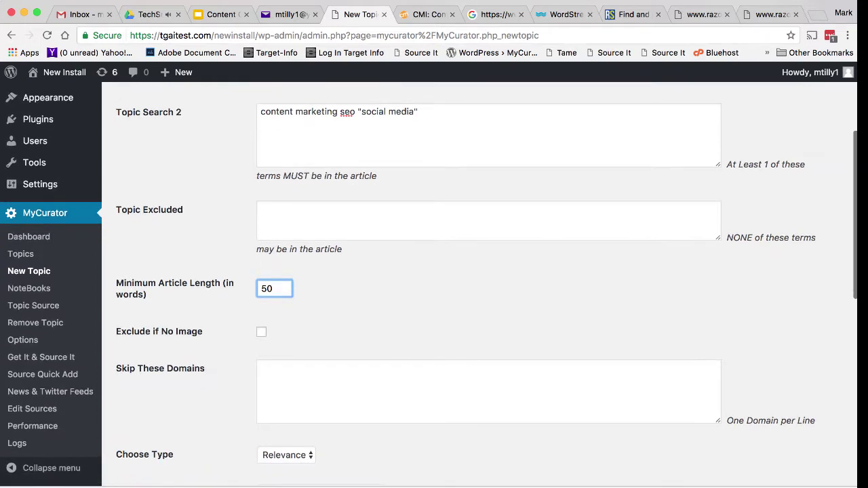
{"action": "scroll", "coordinate": [434, 285], "scroll_direction": "down", "scroll_amount": 3}
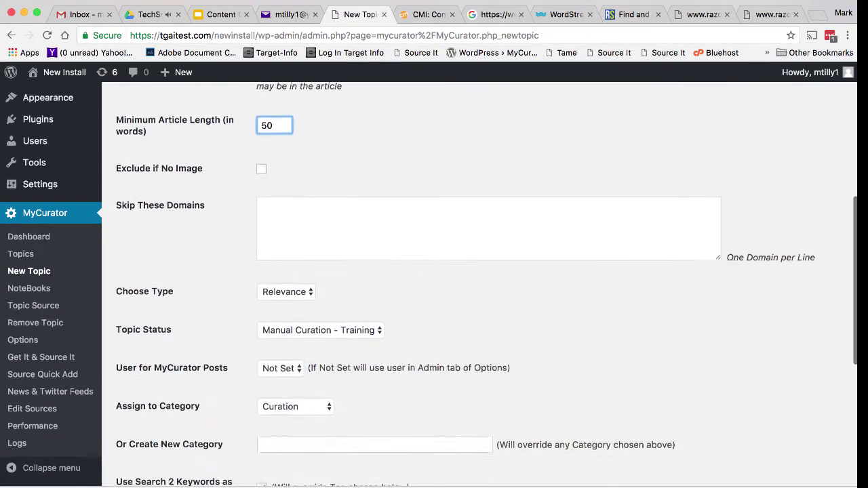
{"action": "scroll", "coordinate": [434, 285], "scroll_direction": "down", "scroll_amount": 4}
{"action": "scroll", "coordinate": [271, 318], "scroll_direction": "down", "scroll_amount": 1}
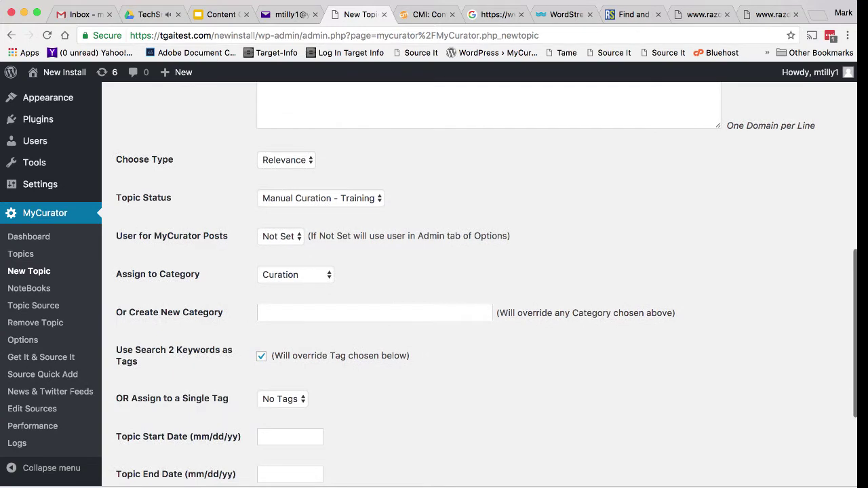
{"action": "left_click", "coordinate": [295, 274]}
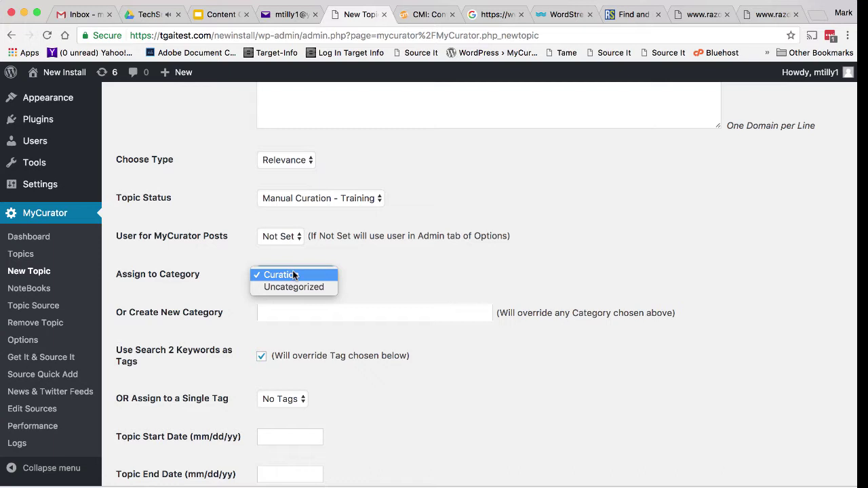
{"action": "left_click", "coordinate": [293, 273]}
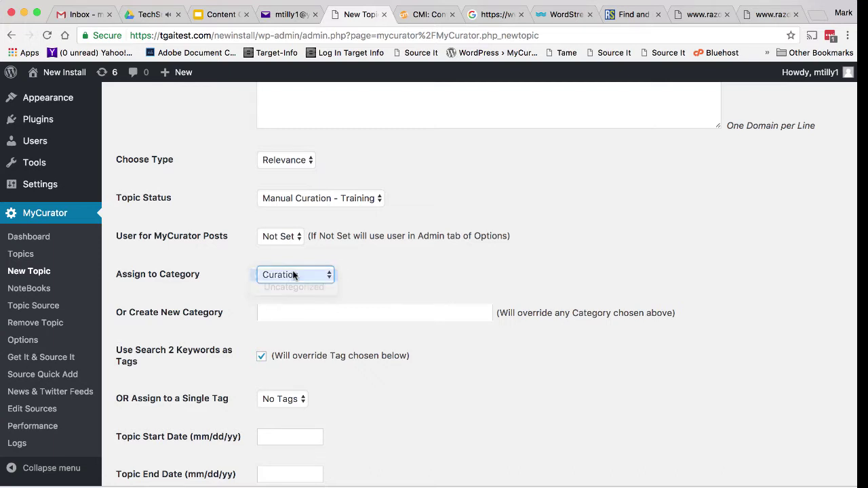
{"action": "left_click", "coordinate": [283, 315]}
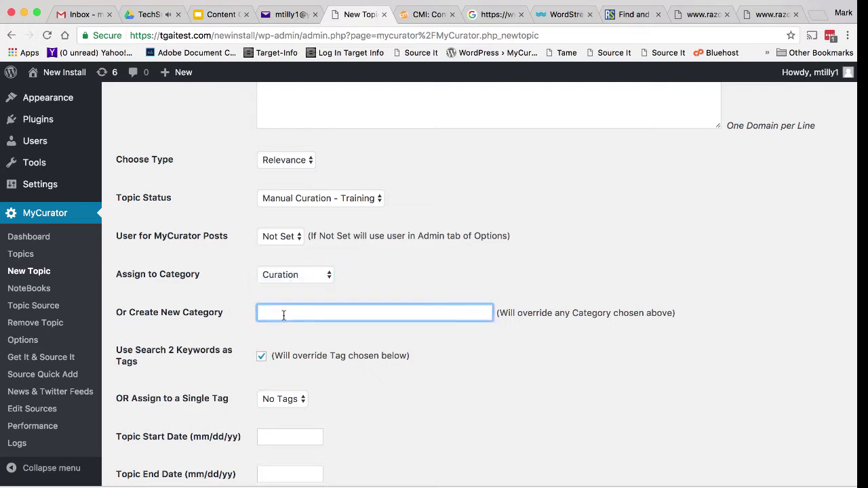
{"action": "scroll", "coordinate": [283, 315], "scroll_direction": "down", "scroll_amount": 5}
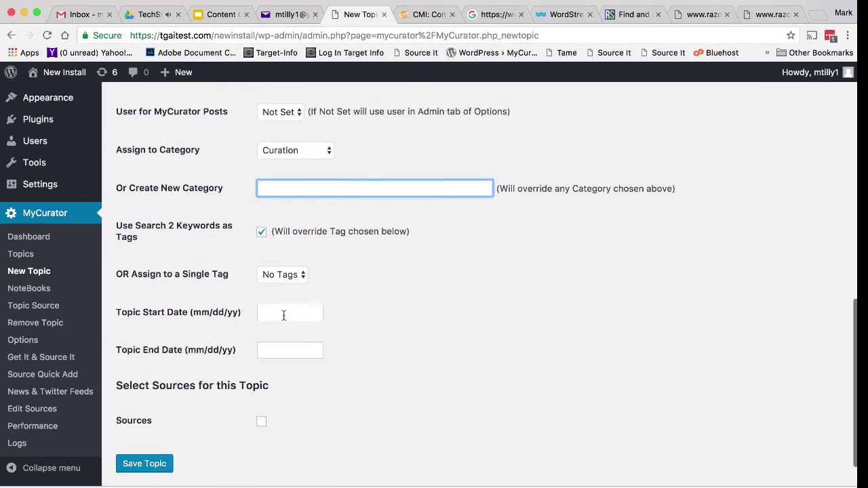
{"action": "scroll", "coordinate": [283, 314], "scroll_direction": "down", "scroll_amount": 1}
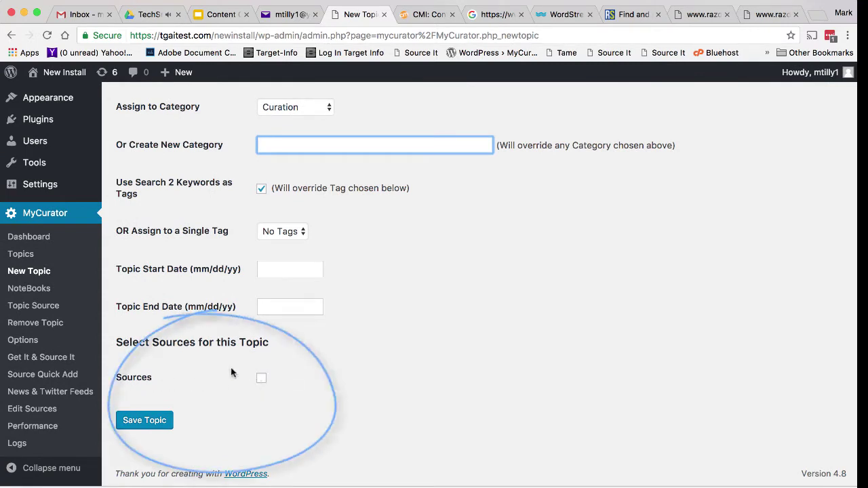
Tick Sources, save the Content Curation topic, and go back to the MyCurator Dashboard.
{"action": "left_click", "coordinate": [261, 379]}
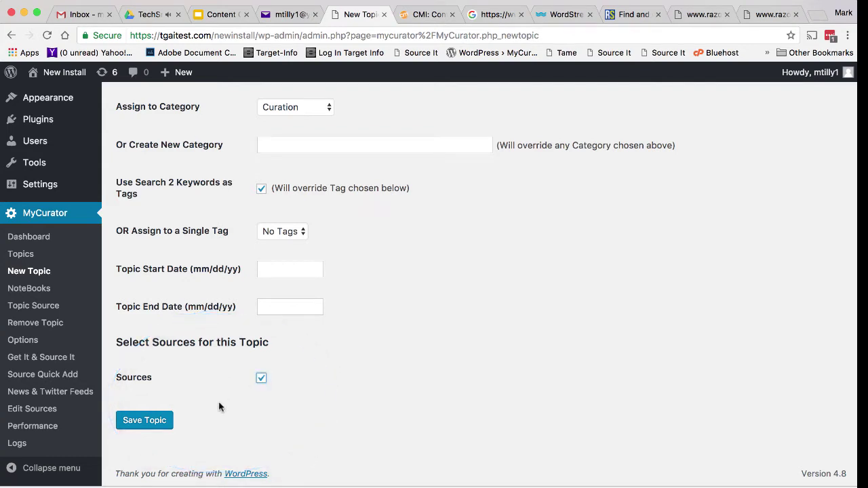
{"action": "left_click", "coordinate": [151, 420]}
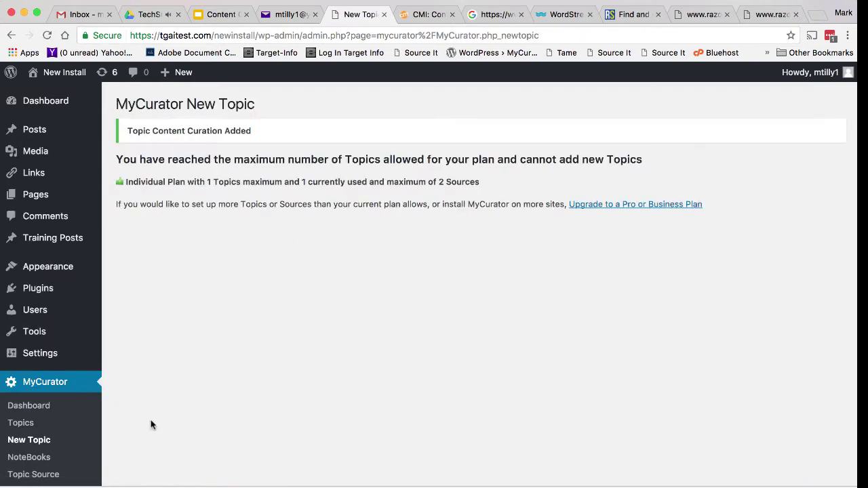
{"action": "left_click", "coordinate": [48, 406]}
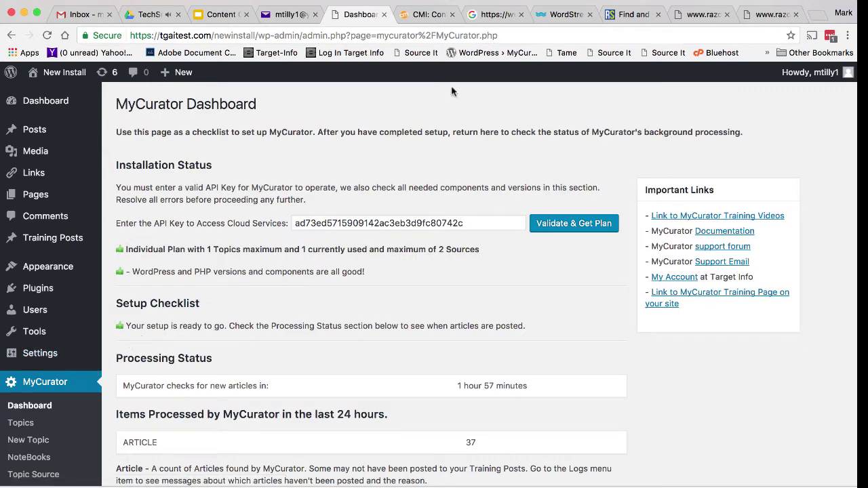
{"action": "left_click", "coordinate": [563, 2]}
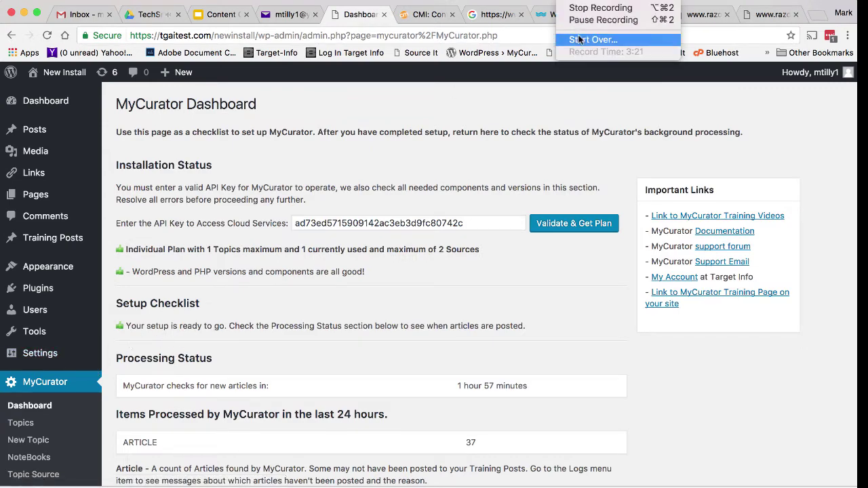
{"action": "left_click", "coordinate": [602, 20]}
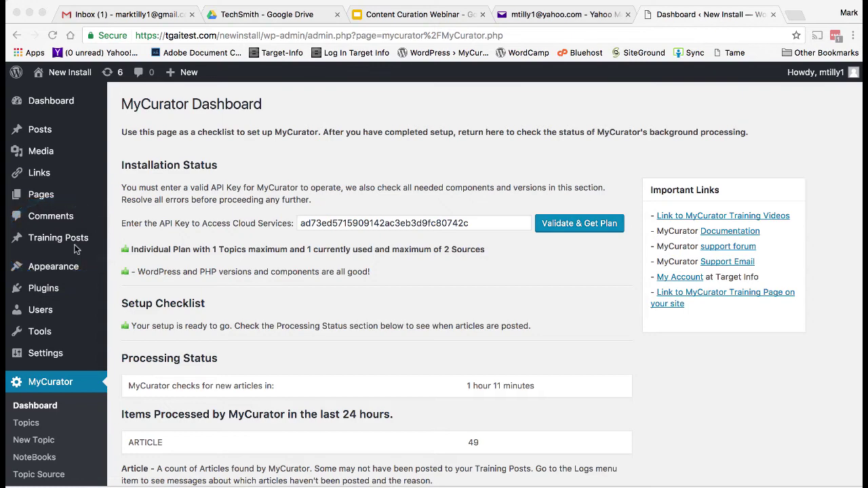
On the Training Posts page, thumbs-down the 'contents 1' post to send it to trash.
{"action": "left_click", "coordinate": [63, 241]}
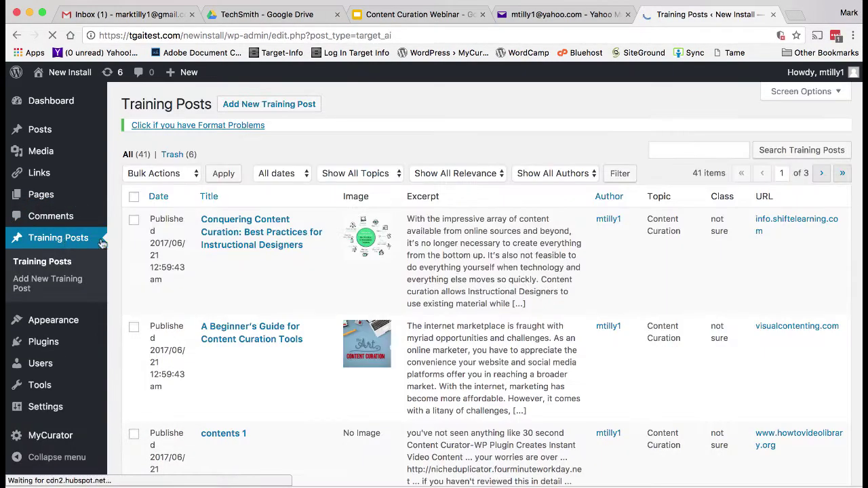
{"action": "mouse_move", "coordinate": [253, 339]}
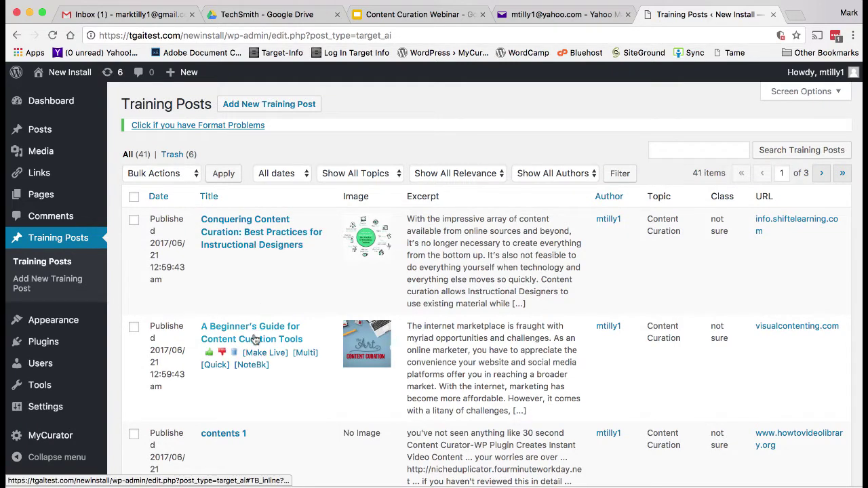
{"action": "mouse_move", "coordinate": [252, 271]}
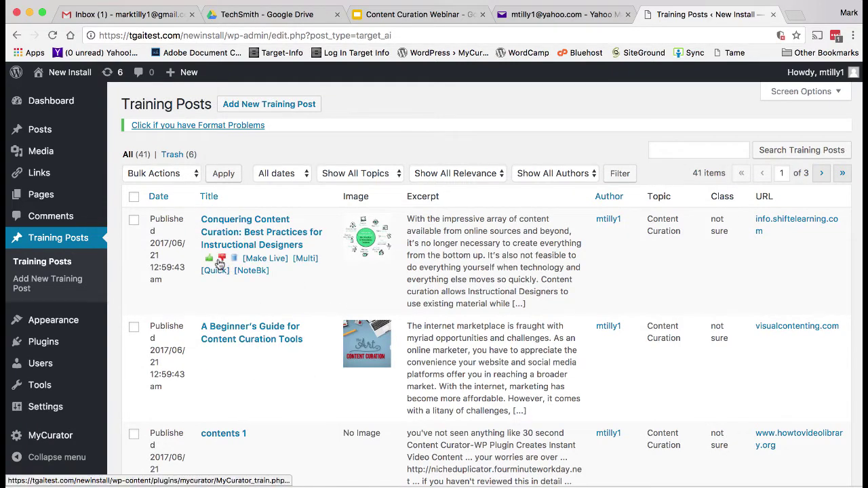
{"action": "scroll", "coordinate": [272, 314], "scroll_direction": "down", "scroll_amount": 10}
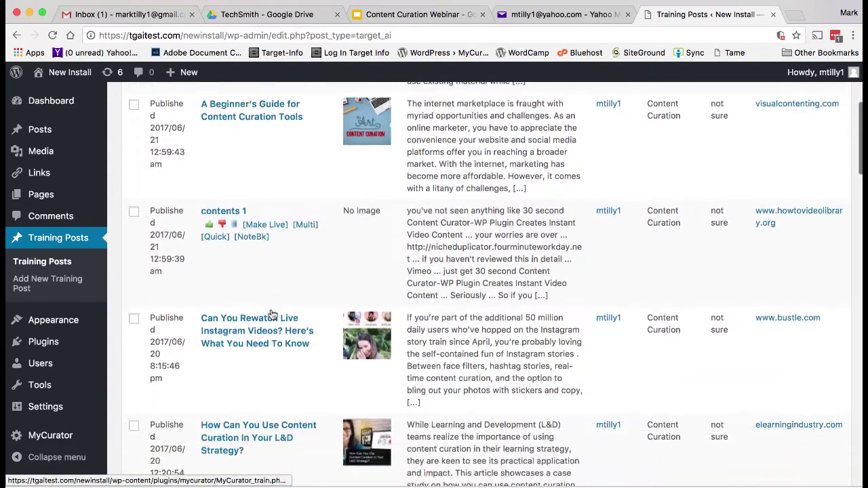
{"action": "scroll", "coordinate": [272, 314], "scroll_direction": "up", "scroll_amount": 10}
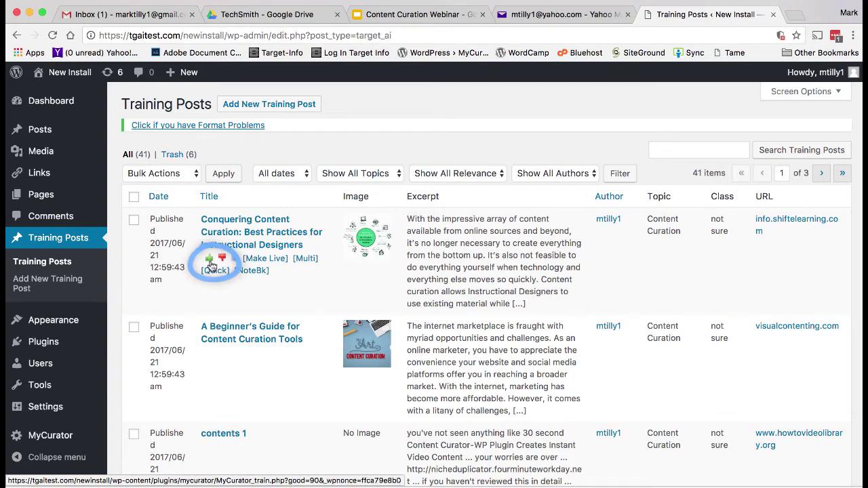
{"action": "mouse_move", "coordinate": [211, 353]}
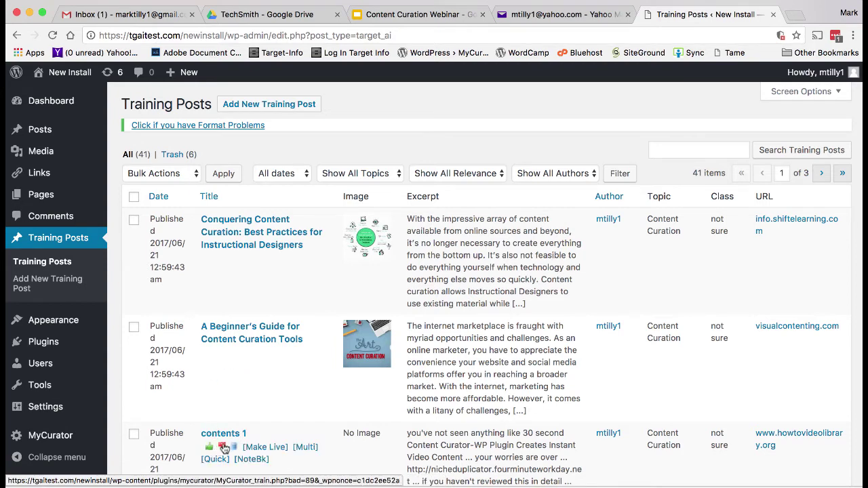
{"action": "left_click", "coordinate": [222, 448]}
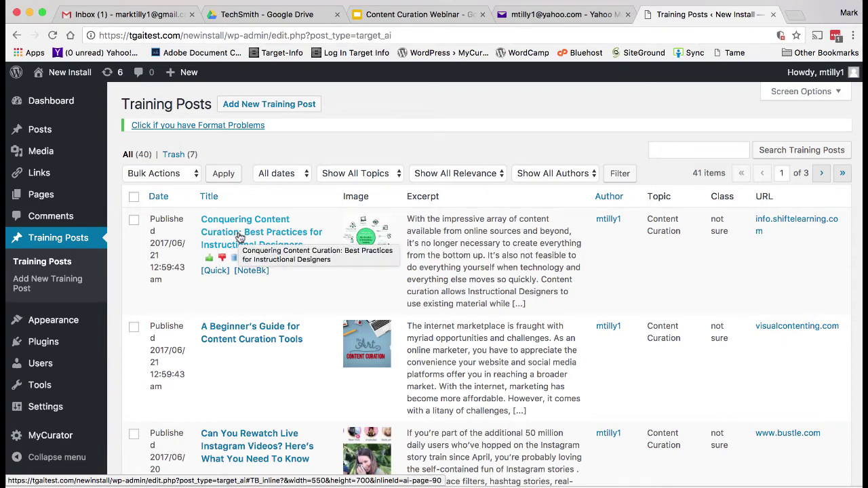
Preview two training articles, then Make Live the Conquering Content Curation post as a draft.
{"action": "left_click", "coordinate": [239, 236]}
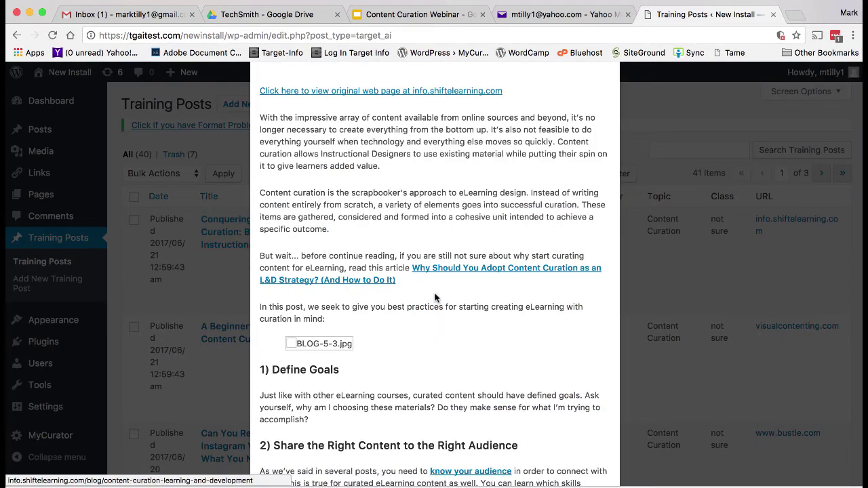
{"action": "scroll", "coordinate": [339, 285], "scroll_direction": "down", "scroll_amount": 10}
{"action": "left_click", "coordinate": [218, 306]}
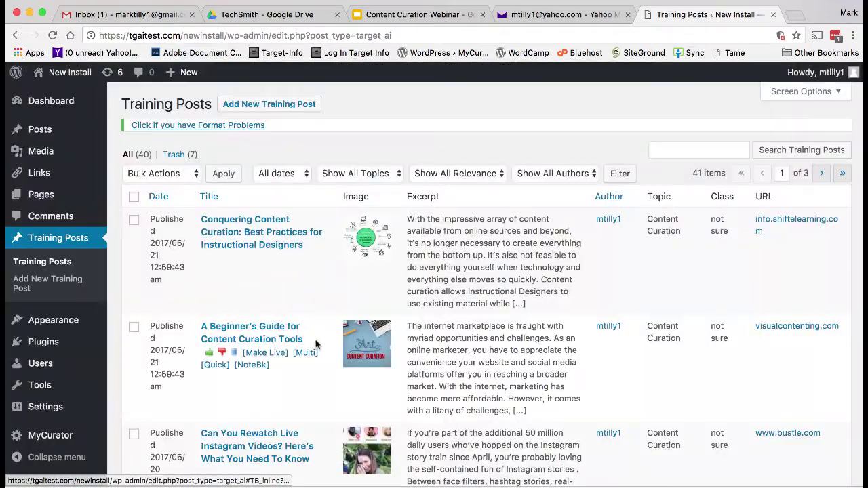
{"action": "left_click", "coordinate": [252, 331]}
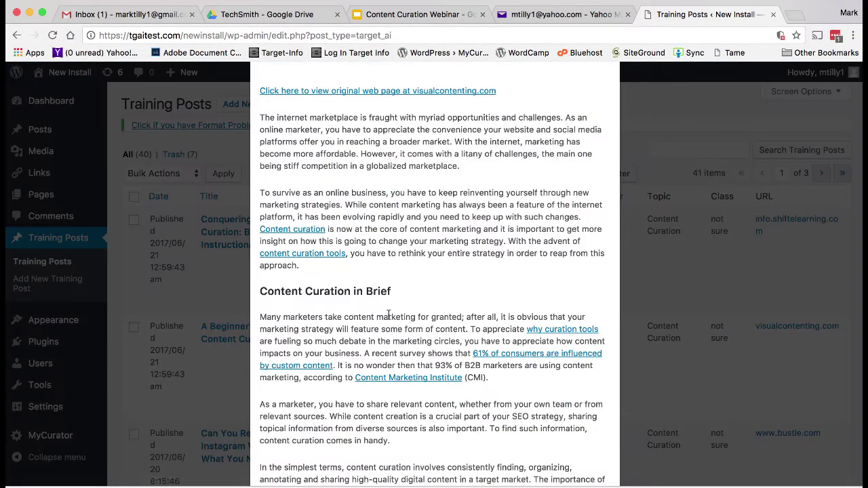
{"action": "scroll", "coordinate": [388, 315], "scroll_direction": "down", "scroll_amount": 5}
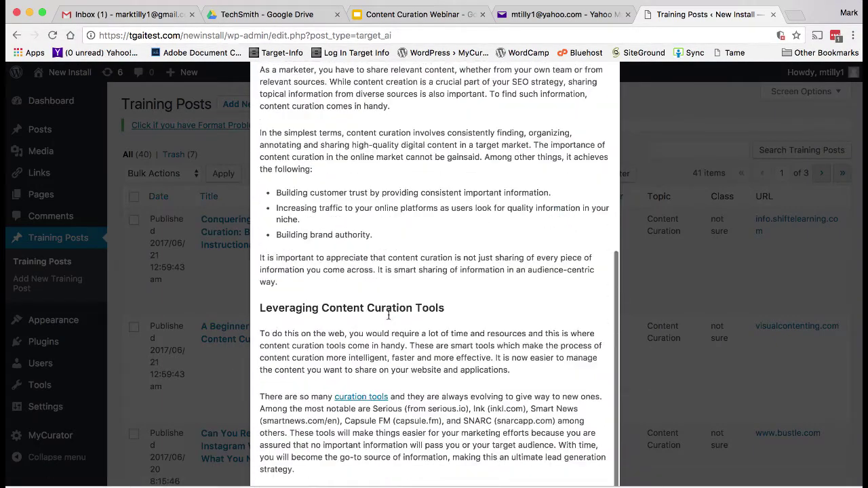
{"action": "left_click", "coordinate": [208, 326]}
{"action": "left_click", "coordinate": [268, 263]}
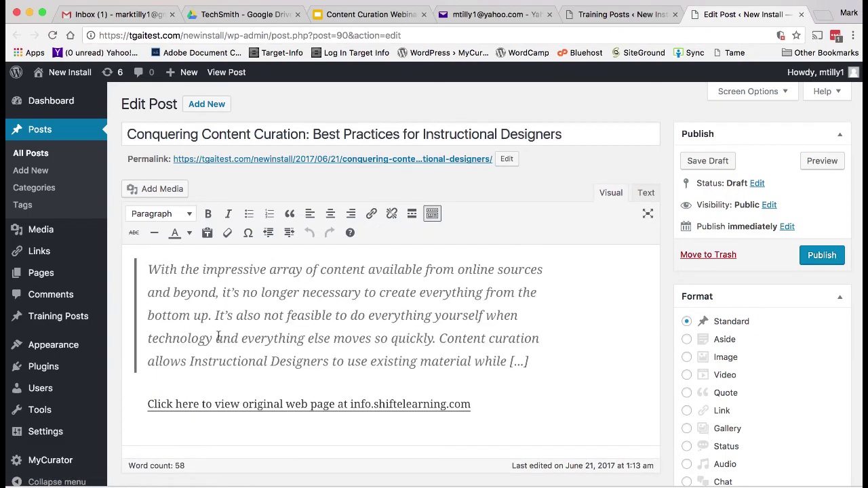
Insert the GETTING STARTED WITH ELEARNING TOOLKIT banner as a left-aligned thumbnail.
{"action": "scroll", "coordinate": [218, 336], "scroll_direction": "down", "scroll_amount": 10}
{"action": "scroll", "coordinate": [218, 337], "scroll_direction": "up", "scroll_amount": 3}
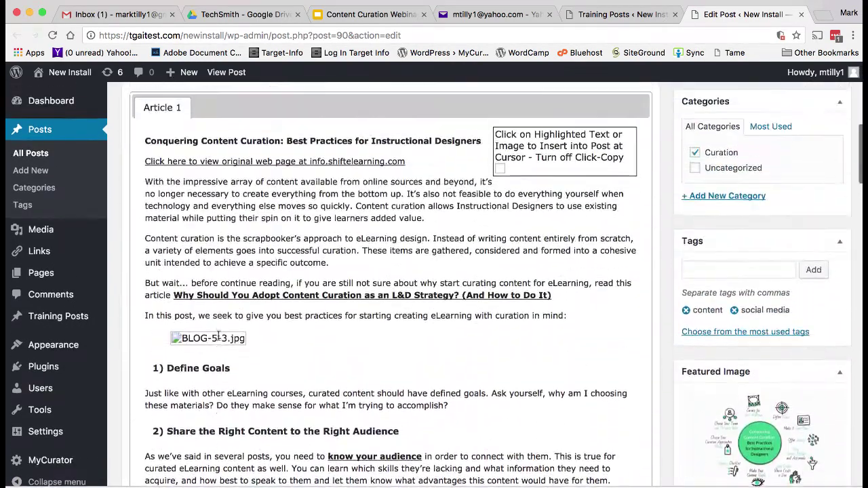
{"action": "scroll", "coordinate": [218, 337], "scroll_direction": "down", "scroll_amount": 15}
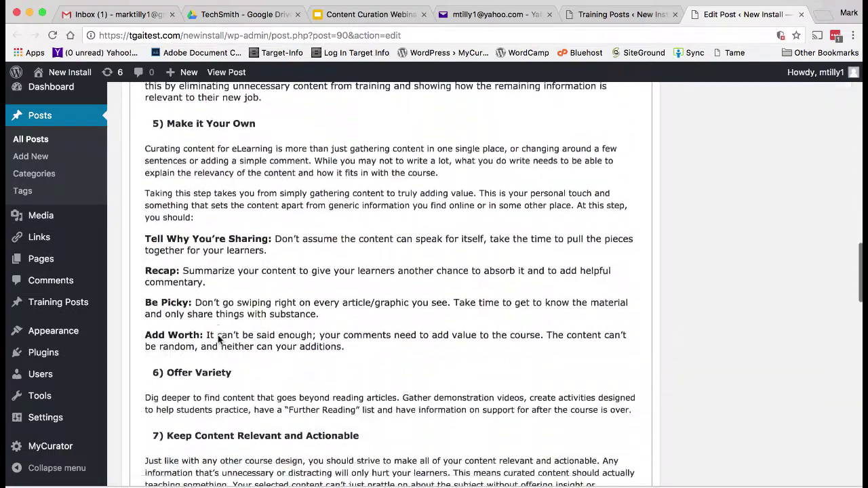
{"action": "scroll", "coordinate": [219, 340], "scroll_direction": "down", "scroll_amount": 15}
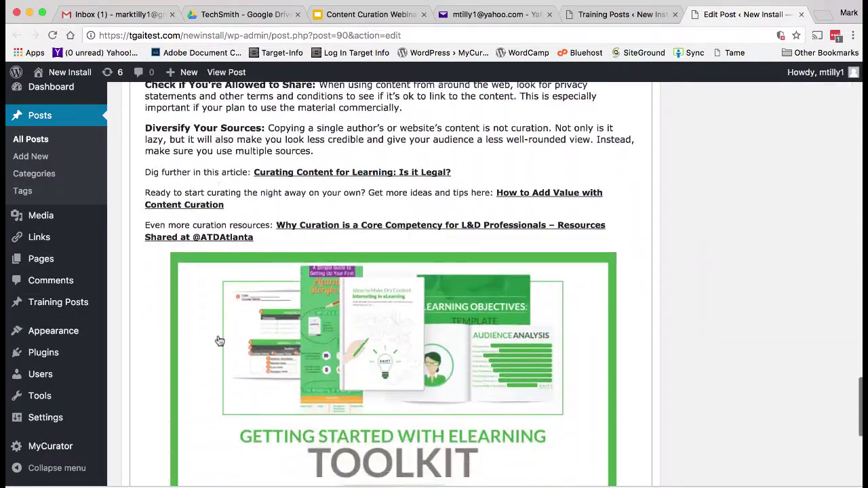
{"action": "scroll", "coordinate": [219, 340], "scroll_direction": "down", "scroll_amount": 4}
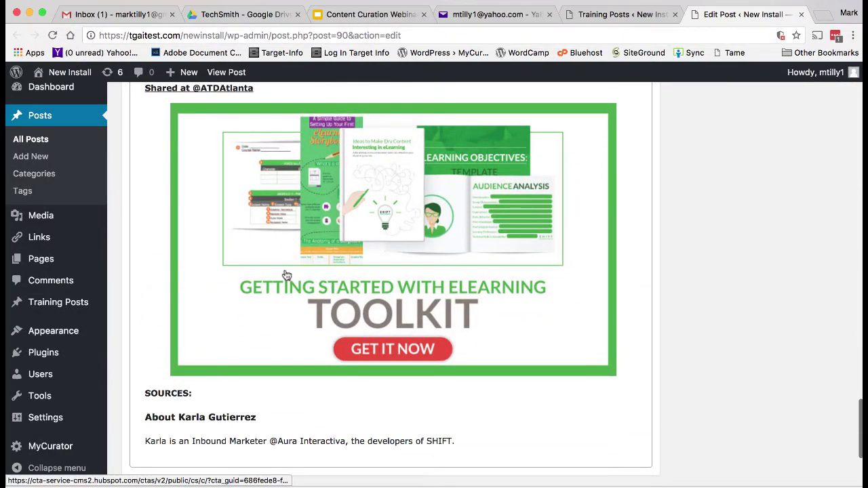
{"action": "left_click", "coordinate": [286, 272]}
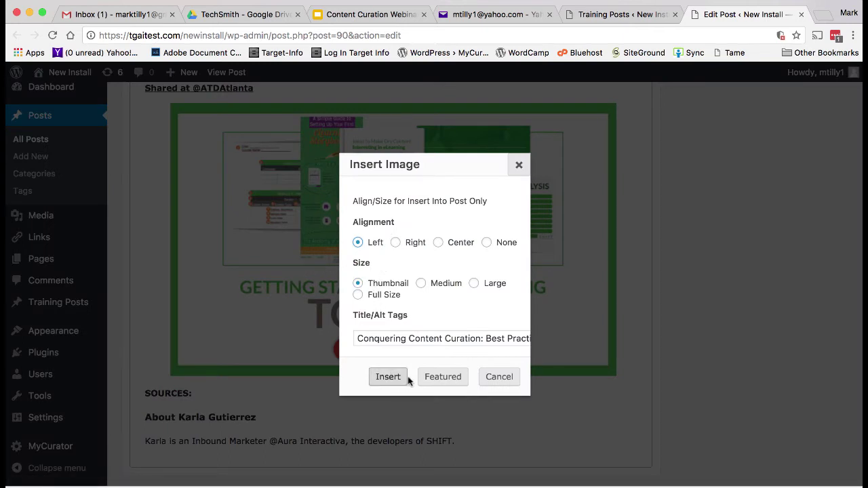
{"action": "left_click", "coordinate": [383, 379]}
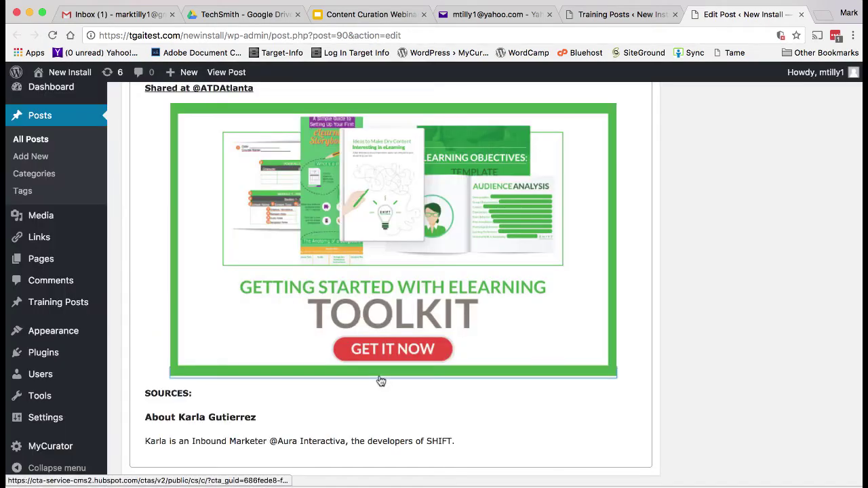
Break the excerpt before 'With' so its text starts a new paragraph below the banner.
{"action": "scroll", "coordinate": [321, 298], "scroll_direction": "up", "scroll_amount": 15}
{"action": "scroll", "coordinate": [322, 298], "scroll_direction": "up", "scroll_amount": 10}
{"action": "scroll", "coordinate": [321, 299], "scroll_direction": "down", "scroll_amount": 3}
{"action": "scroll", "coordinate": [321, 298], "scroll_direction": "up", "scroll_amount": 3}
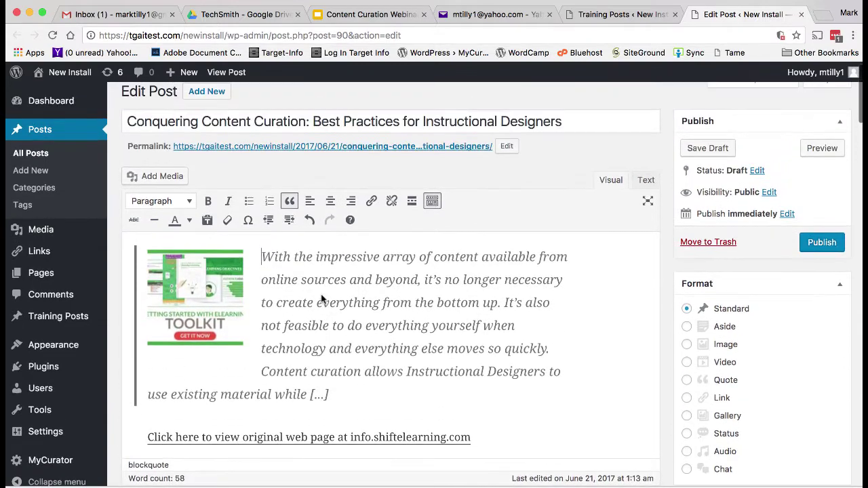
{"action": "left_click", "coordinate": [255, 239]}
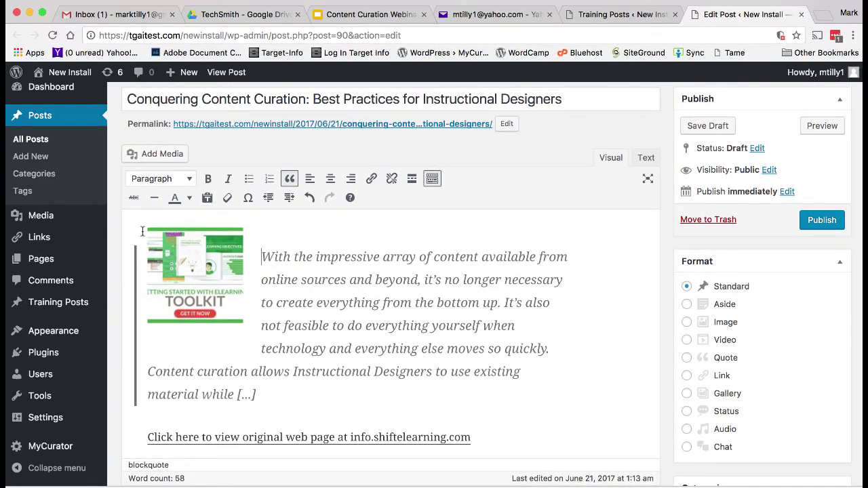
{"action": "key", "text": "Return"}
{"action": "key", "text": "Return"}
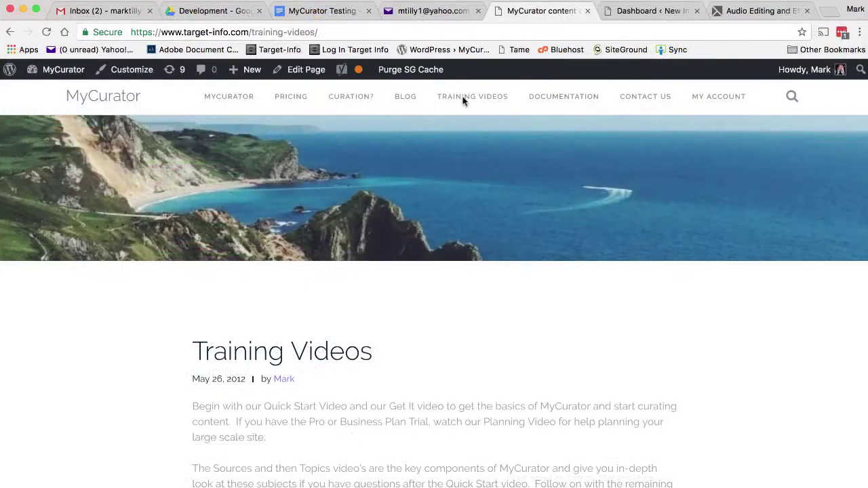
{"action": "scroll", "coordinate": [463, 101], "scroll_direction": "down", "scroll_amount": 5}
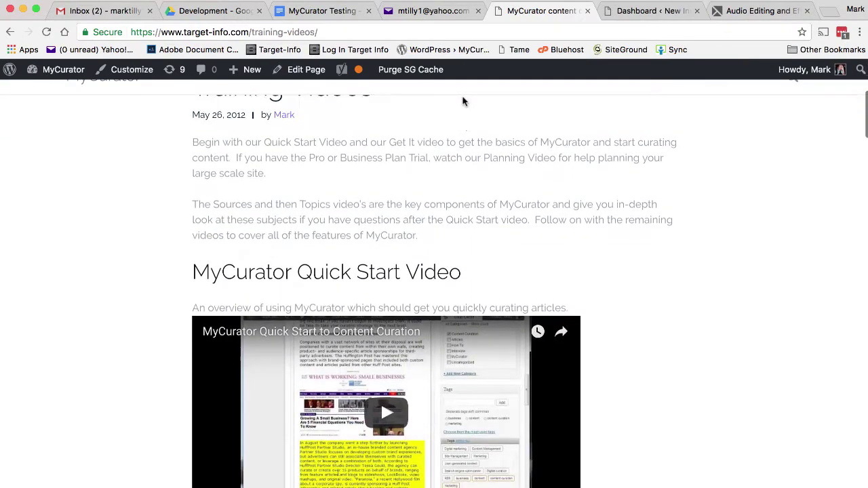
{"action": "scroll", "coordinate": [463, 101], "scroll_direction": "down", "scroll_amount": 5}
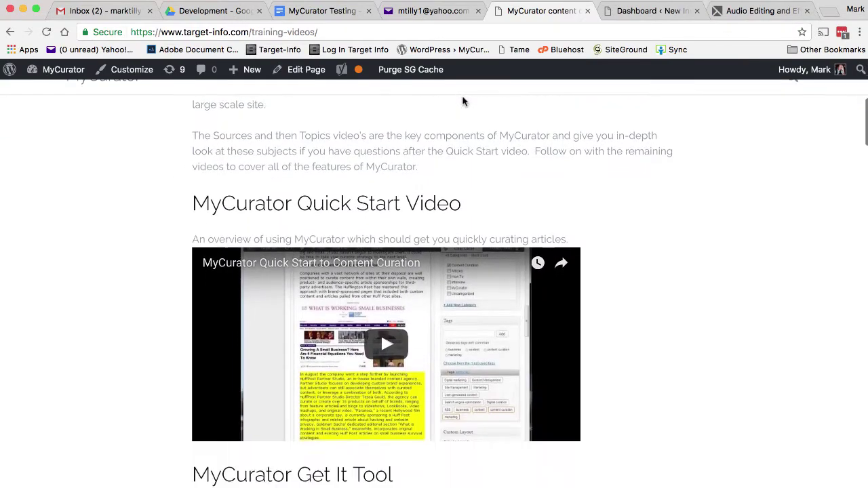
{"action": "scroll", "coordinate": [463, 101], "scroll_direction": "up", "scroll_amount": 3}
{"action": "scroll", "coordinate": [463, 100], "scroll_direction": "down", "scroll_amount": 8}
{"action": "scroll", "coordinate": [463, 100], "scroll_direction": "down", "scroll_amount": 1}
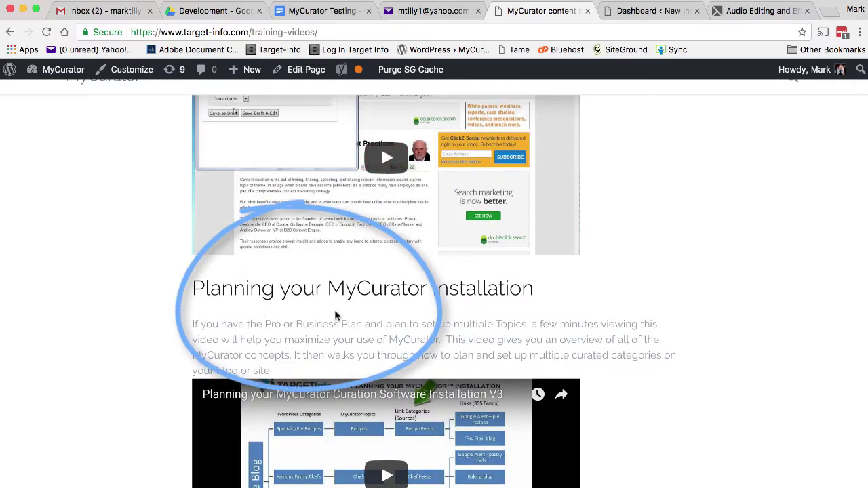
{"action": "scroll", "coordinate": [335, 316], "scroll_direction": "down", "scroll_amount": 4}
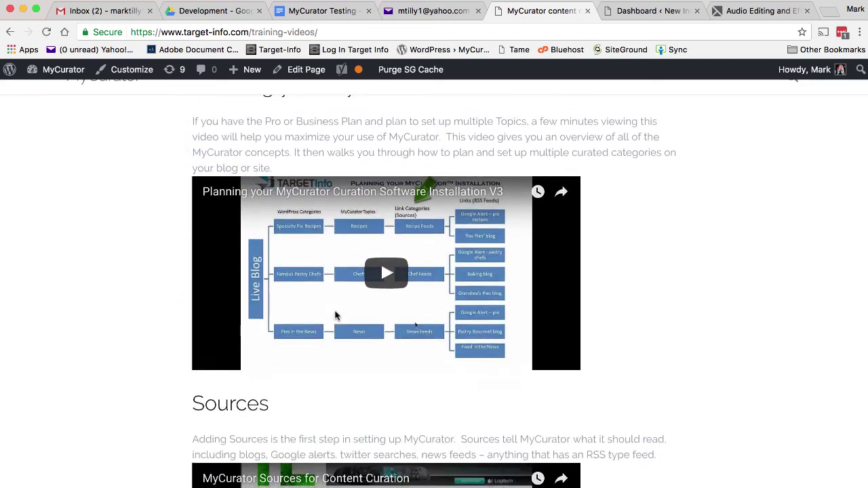
{"action": "scroll", "coordinate": [335, 316], "scroll_direction": "down", "scroll_amount": 10}
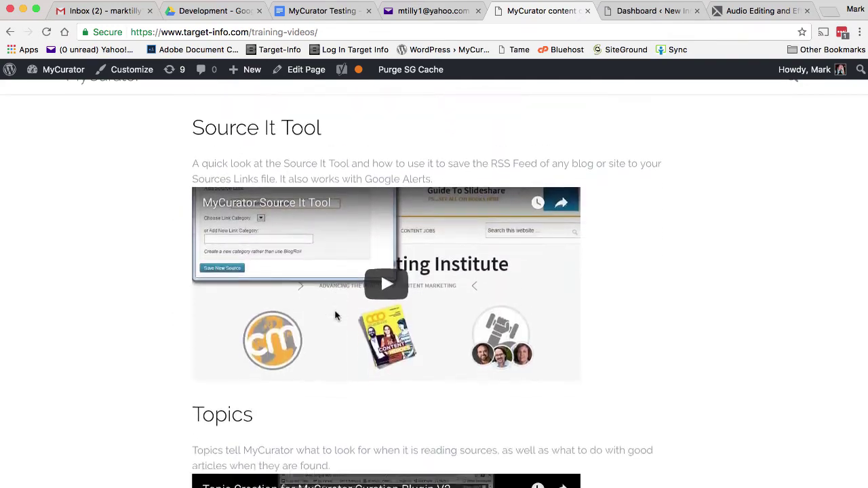
{"action": "scroll", "coordinate": [335, 315], "scroll_direction": "down", "scroll_amount": 7}
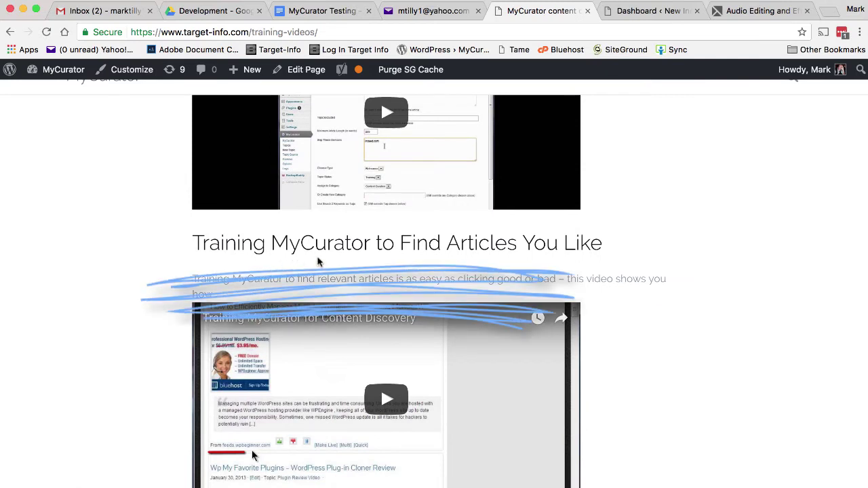
{"action": "scroll", "coordinate": [318, 262], "scroll_direction": "down", "scroll_amount": 5}
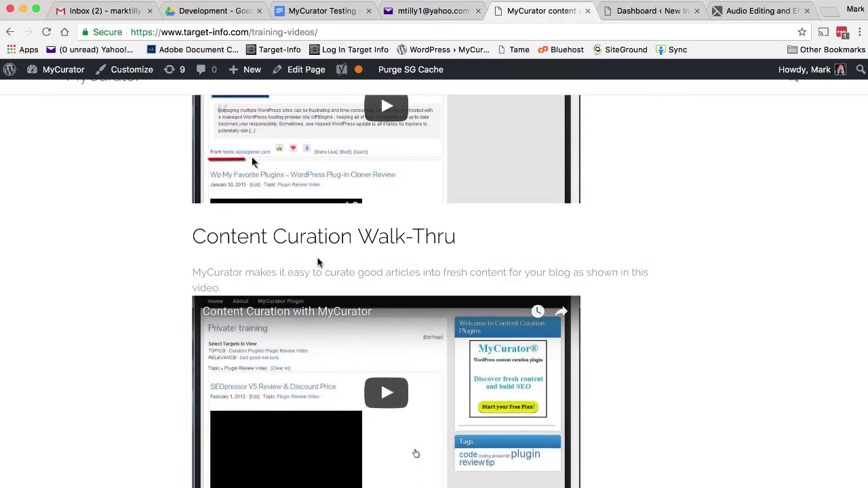
{"action": "scroll", "coordinate": [318, 262], "scroll_direction": "down", "scroll_amount": 3}
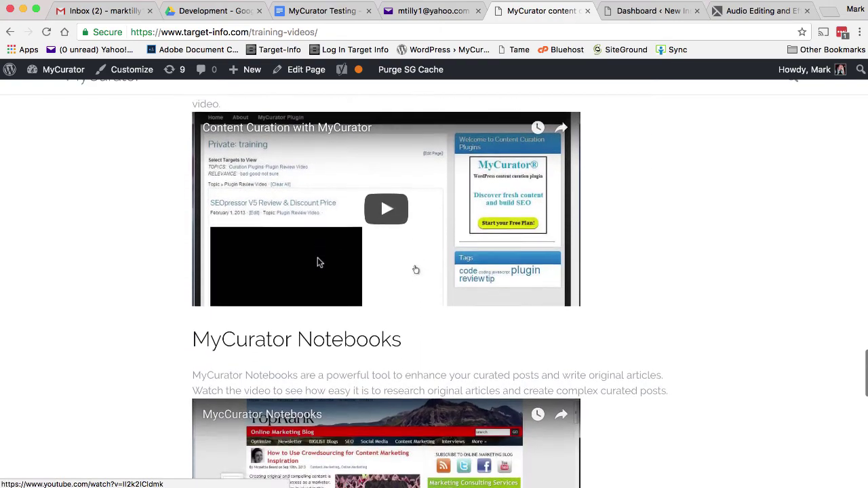
{"action": "scroll", "coordinate": [319, 262], "scroll_direction": "down", "scroll_amount": 3}
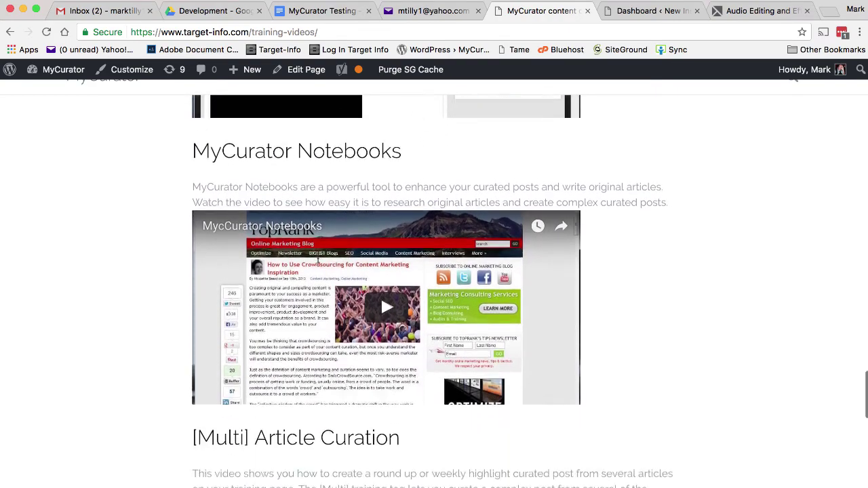
{"action": "scroll", "coordinate": [318, 258], "scroll_direction": "down", "scroll_amount": 1}
{"action": "scroll", "coordinate": [318, 258], "scroll_direction": "down", "scroll_amount": 4}
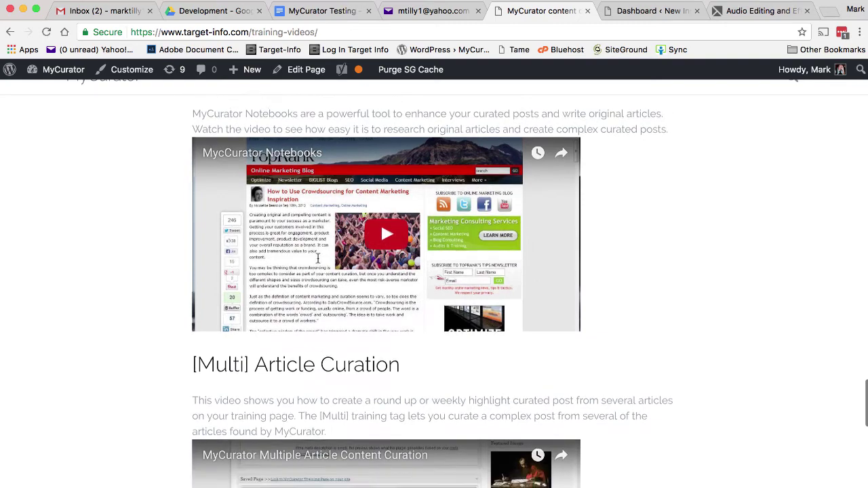
{"action": "scroll", "coordinate": [318, 258], "scroll_direction": "down", "scroll_amount": 1}
{"action": "scroll", "coordinate": [317, 258], "scroll_direction": "up", "scroll_amount": 7}
{"action": "scroll", "coordinate": [317, 258], "scroll_direction": "up", "scroll_amount": 6}
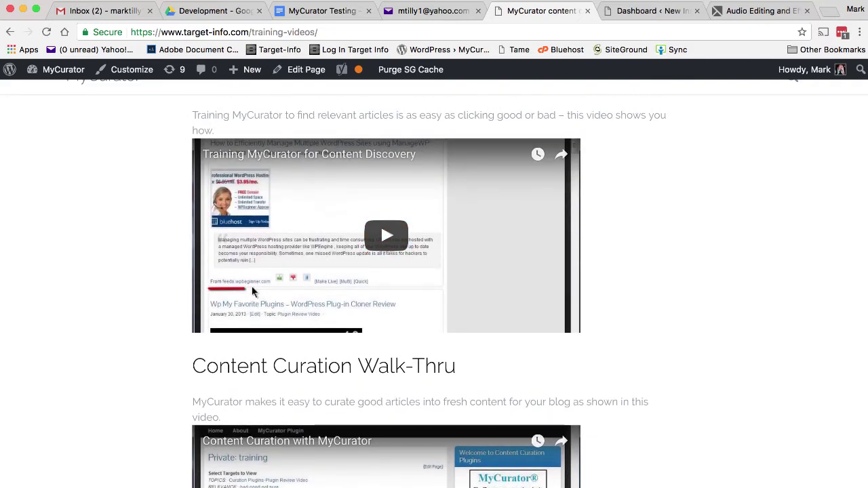